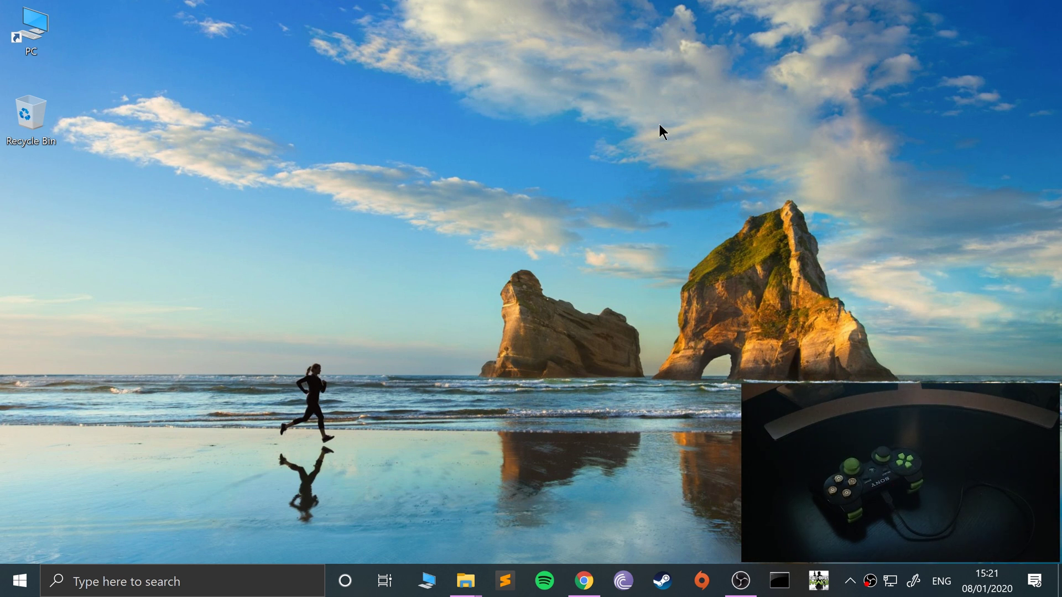
Search Windows for "game", open Set up USB game controllers to check the installed controllers, and close the dialog.
{"action": "key", "text": "super"}
{"action": "type", "text": "game"}
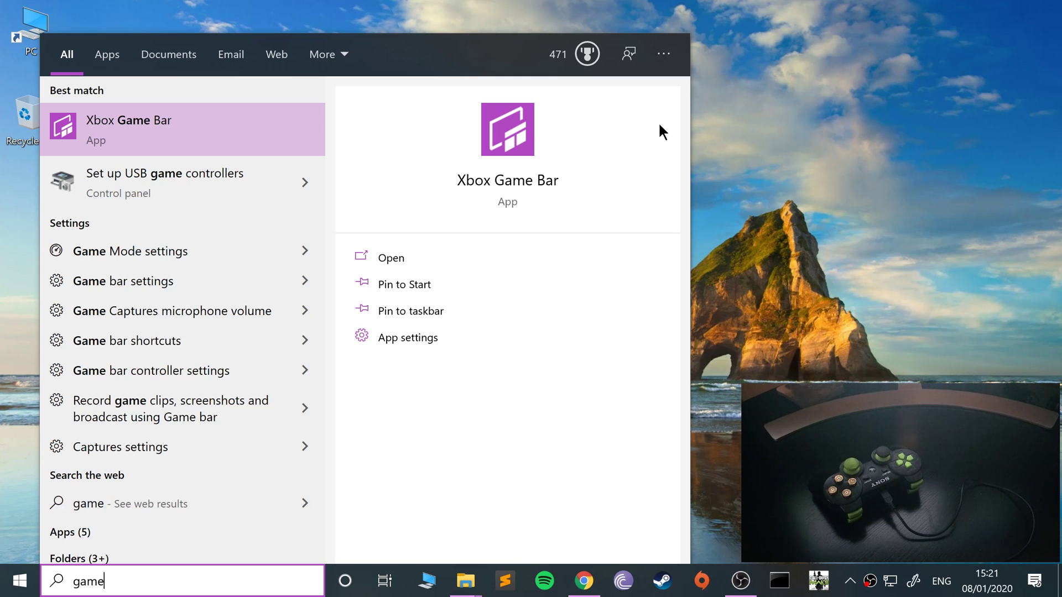
{"action": "key", "text": "Down"}
{"action": "key", "text": "Return"}
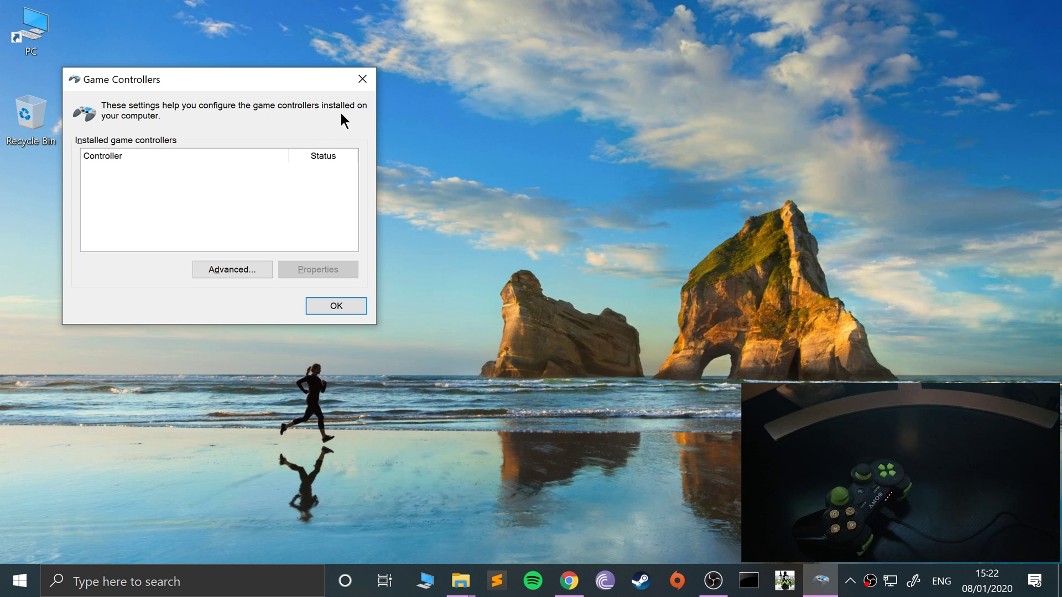
{"action": "left_click", "coordinate": [357, 79]}
Switch to Chrome, search the web for "scptoolkit" and download the installer from its SourceForge project page.
{"action": "left_click", "coordinate": [599, 581]}
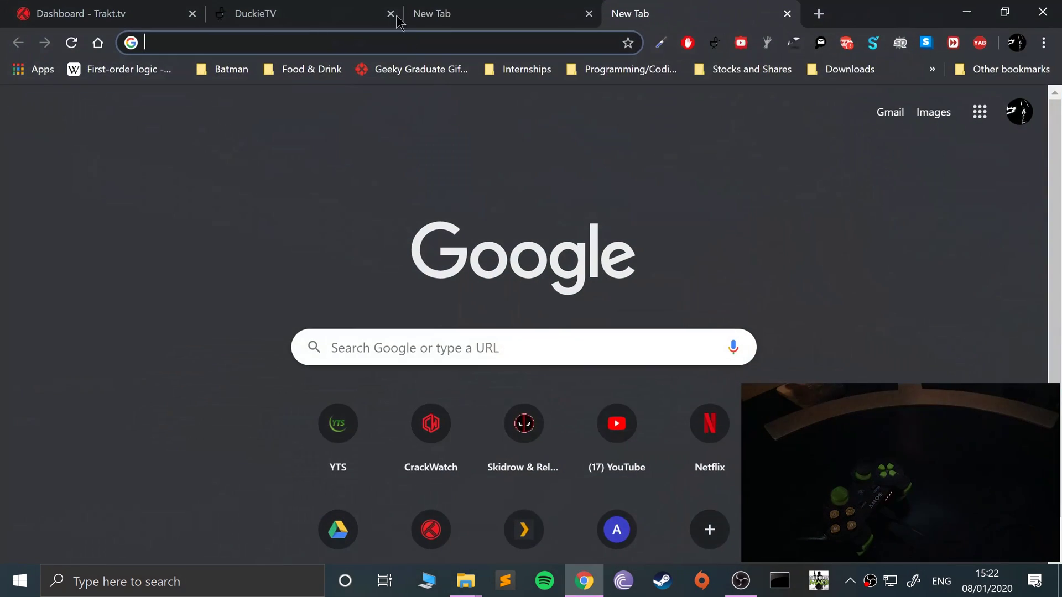
{"action": "type", "text": "scptoolkit"}
{"action": "key", "text": "Return"}
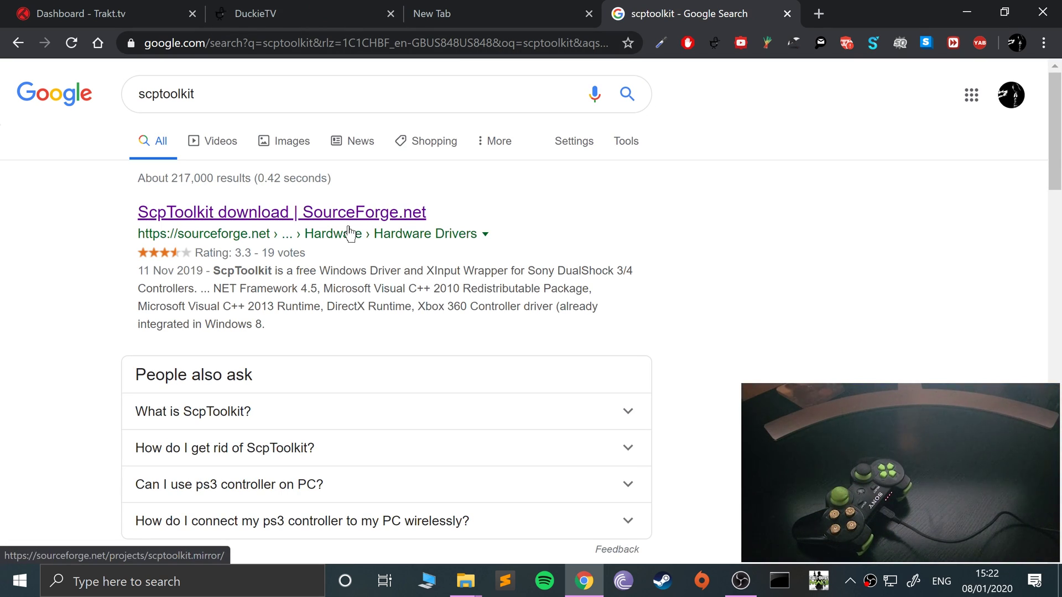
{"action": "left_click", "coordinate": [254, 211]}
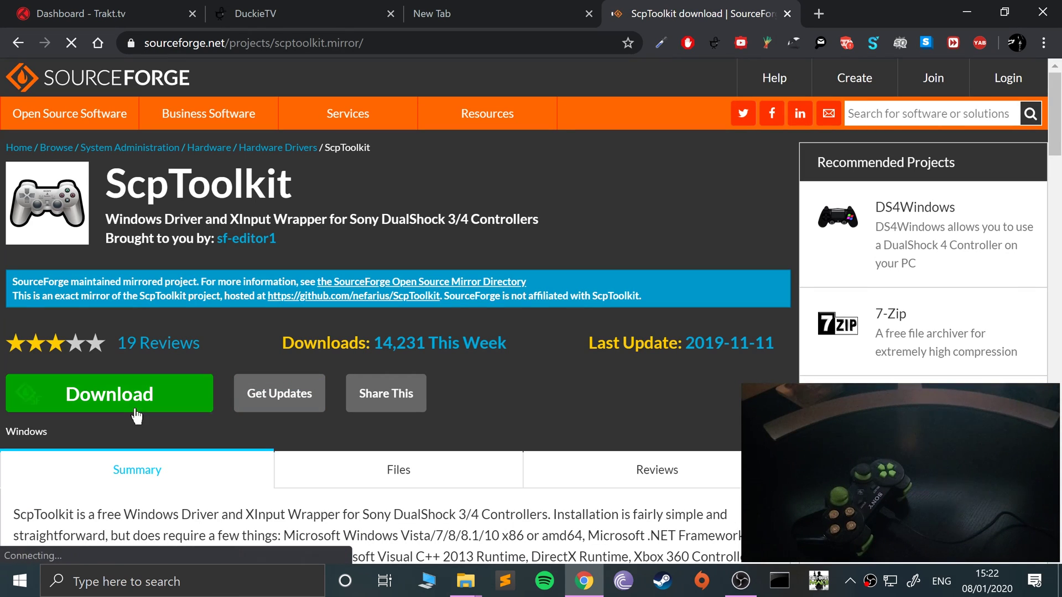
{"action": "left_click", "coordinate": [136, 416]}
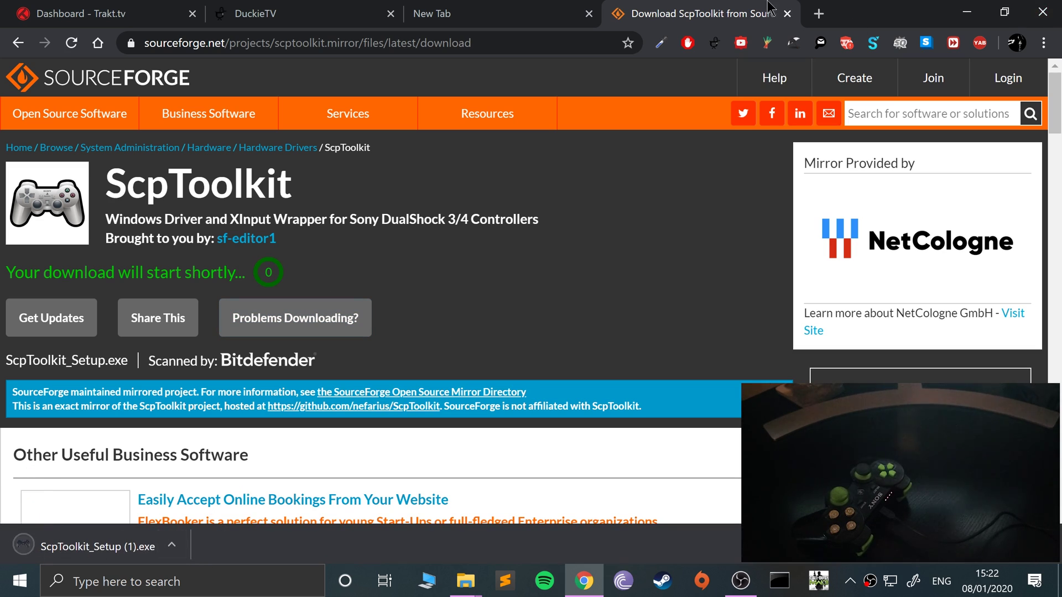
Switch to File Explorer and run ScpToolkit_Setup (1).exe from the Chrome downloads folder.
{"action": "left_click", "coordinate": [967, 12]}
{"action": "mouse_move", "coordinate": [460, 563]}
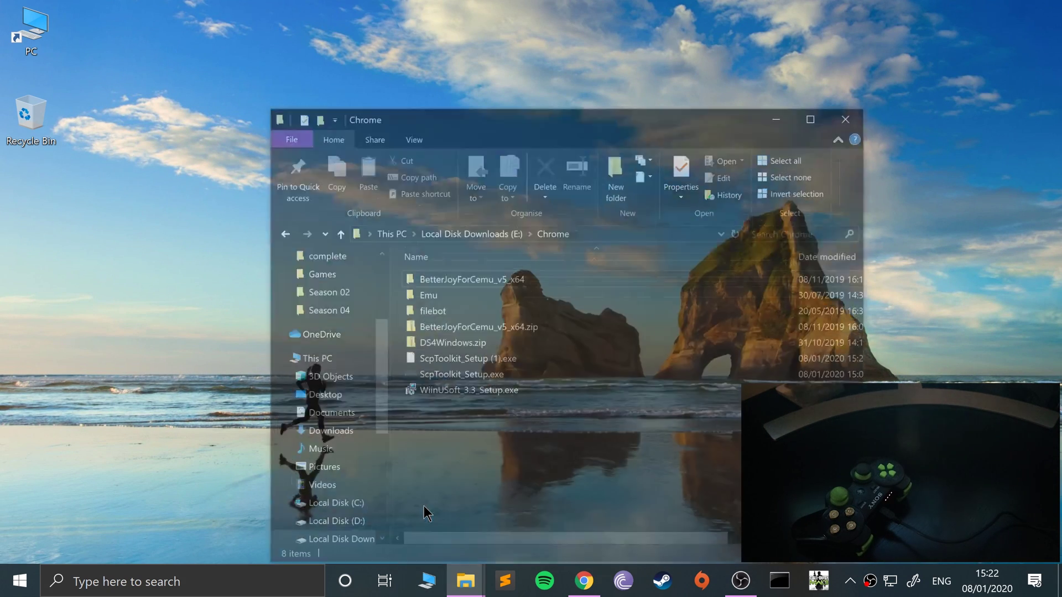
{"action": "left_click", "coordinate": [423, 505]}
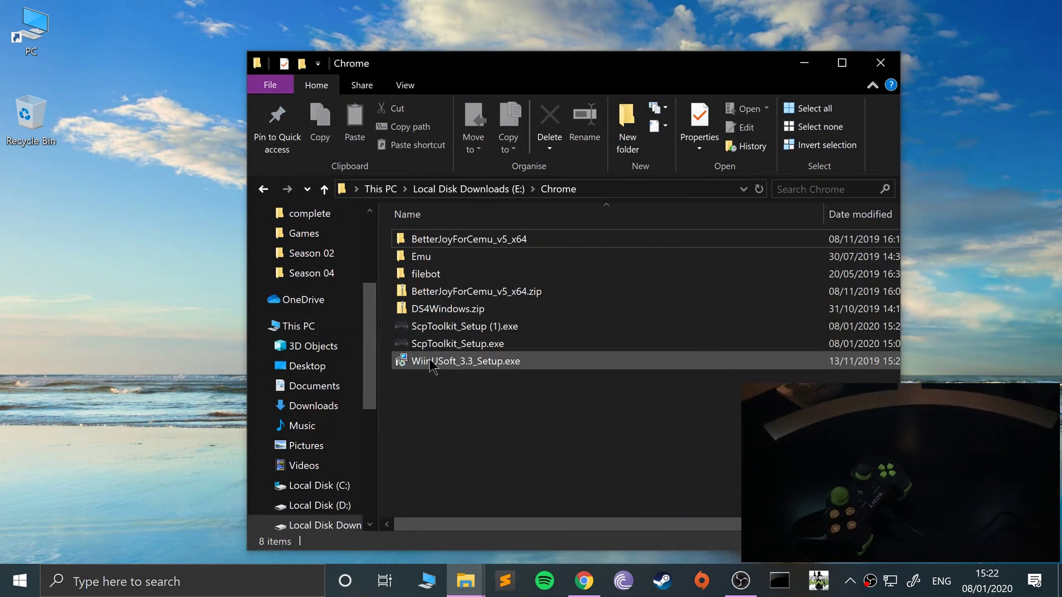
{"action": "left_click", "coordinate": [435, 330]}
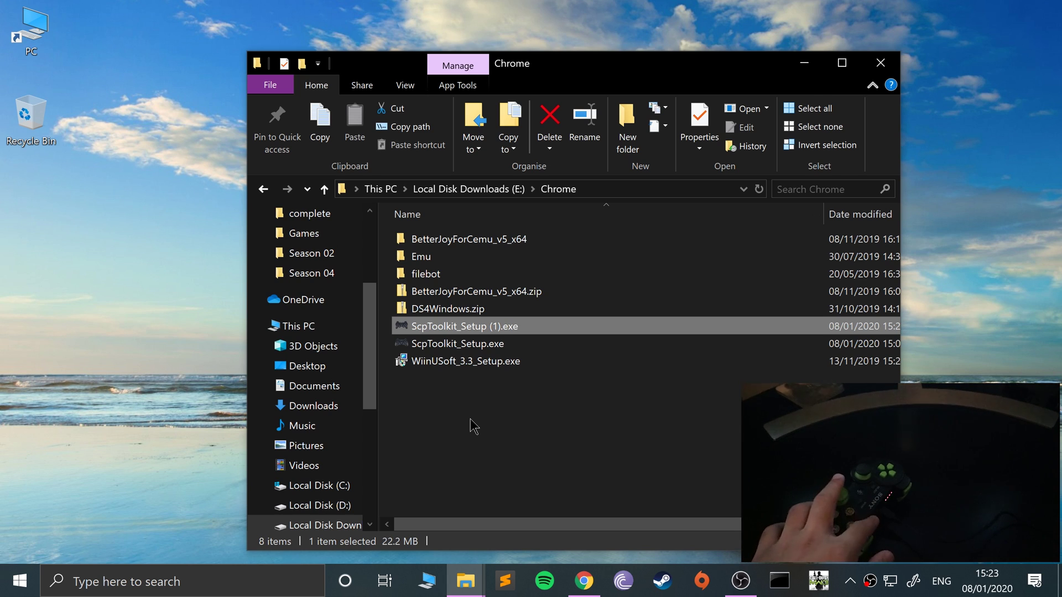
{"action": "key", "text": "Return"}
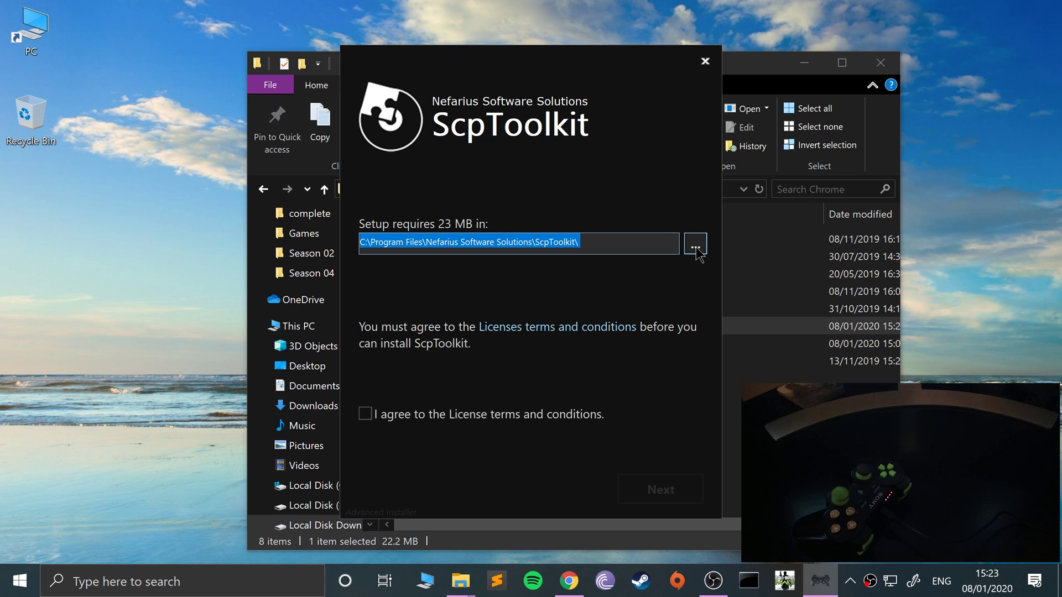
Accept the licence terms and install ScpToolkit with the ScpToolkit Bluetooth Pair Utility added to the selected features.
{"action": "left_click", "coordinate": [501, 414]}
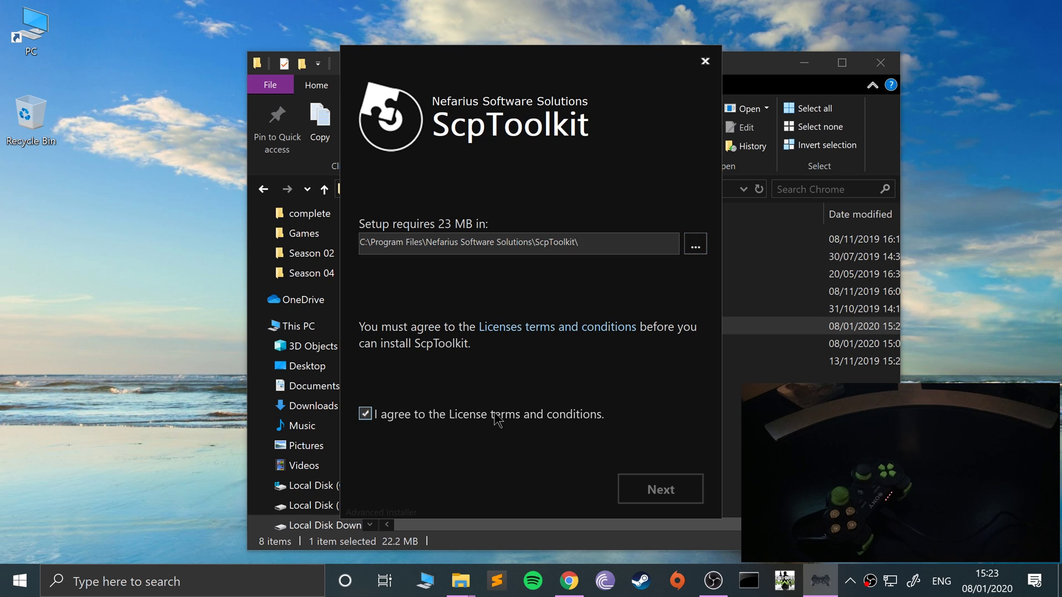
{"action": "left_click", "coordinate": [652, 490]}
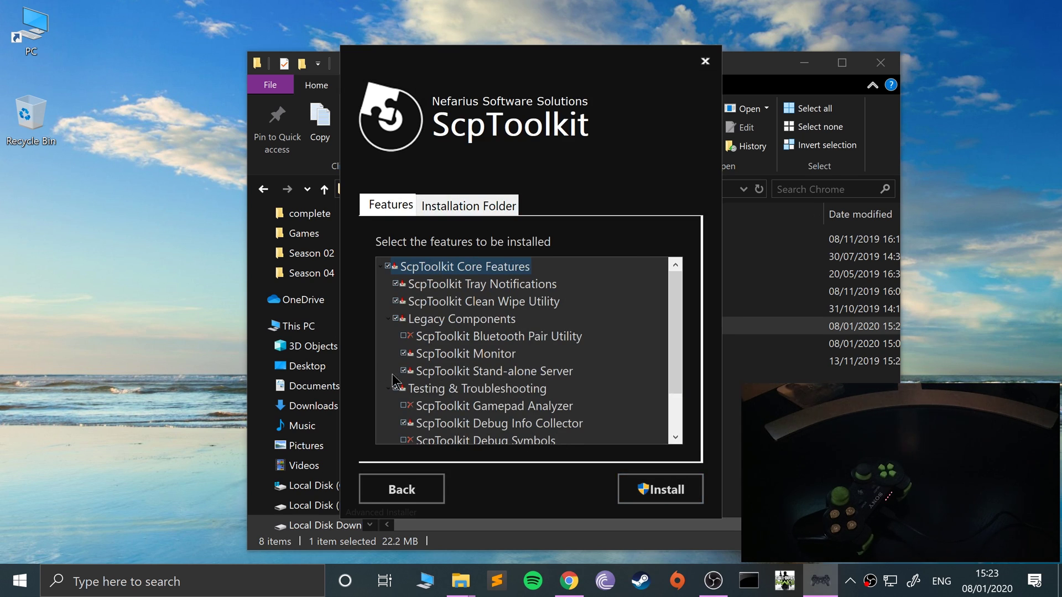
{"action": "left_click", "coordinate": [404, 337]}
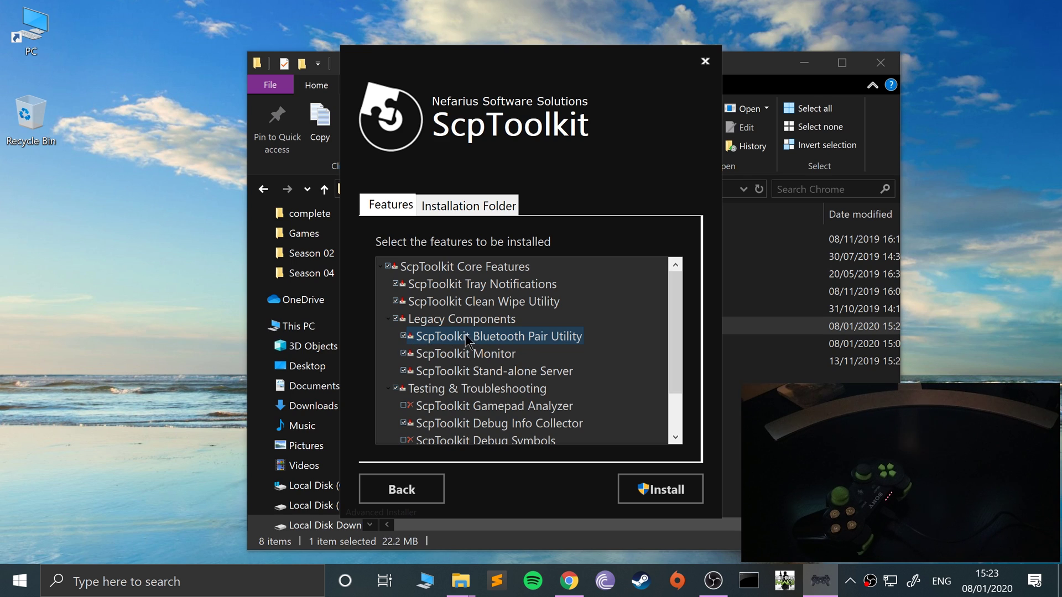
{"action": "scroll", "coordinate": [502, 389], "scroll_direction": "down", "scroll_amount": 1}
{"action": "scroll", "coordinate": [502, 386], "scroll_direction": "up", "scroll_amount": 1}
{"action": "scroll", "coordinate": [467, 343], "scroll_direction": "down", "scroll_amount": 1}
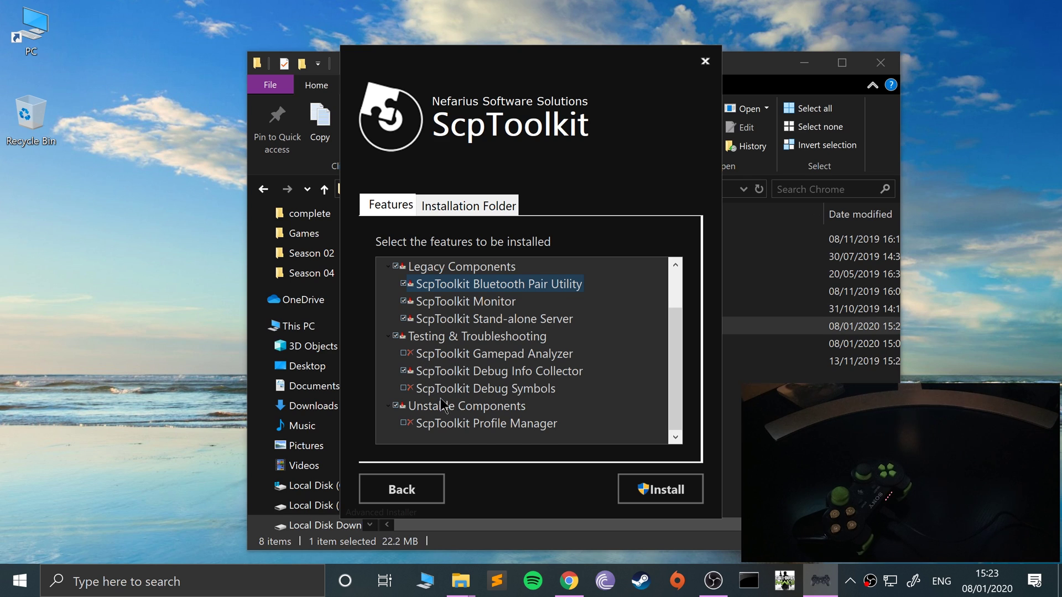
{"action": "scroll", "coordinate": [442, 399], "scroll_direction": "up", "scroll_amount": 1}
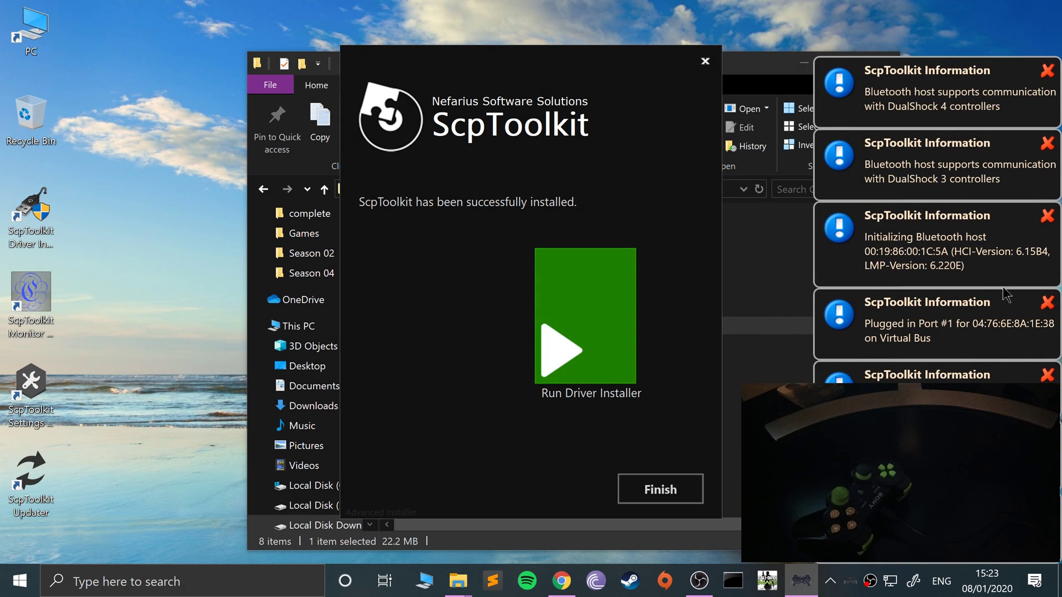
Dismiss all the ScpToolkit Information notifications and run the driver installer.
{"action": "left_click", "coordinate": [1054, 85]}
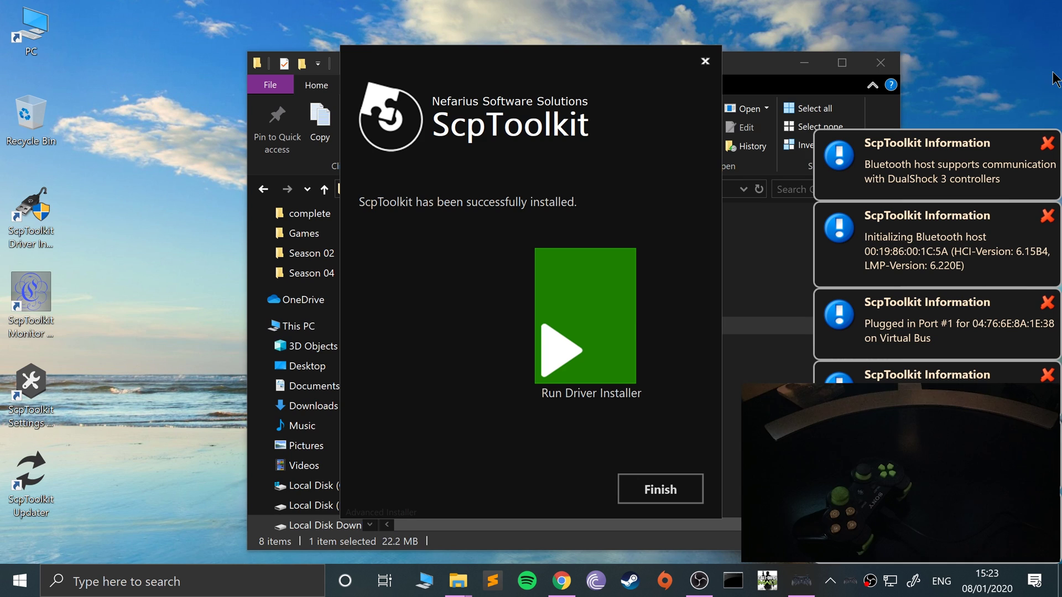
{"action": "left_click", "coordinate": [1047, 145]}
{"action": "left_click", "coordinate": [1046, 216]}
{"action": "left_click", "coordinate": [1041, 299]}
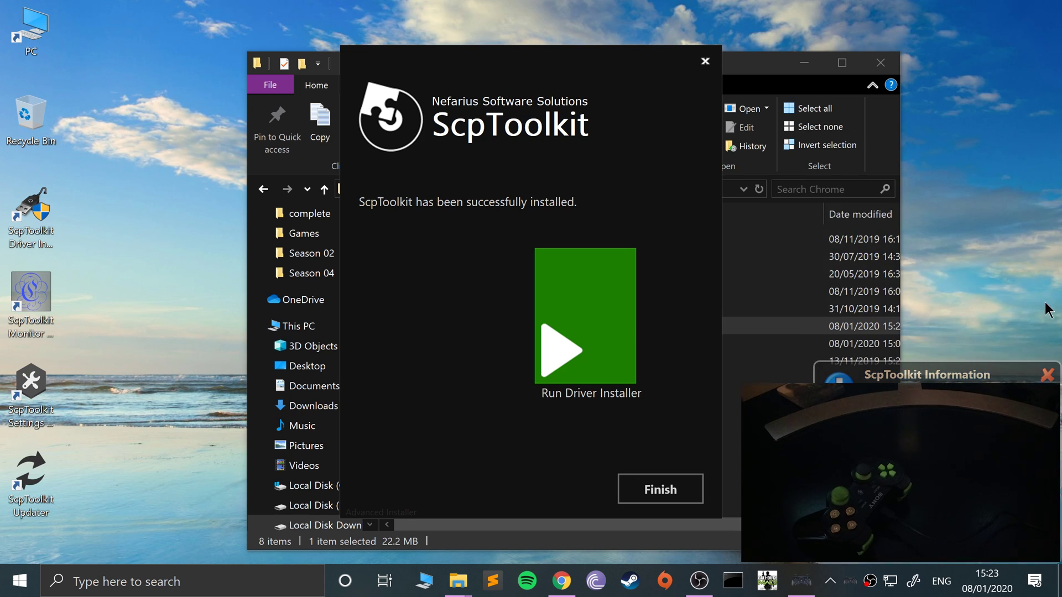
{"action": "left_click", "coordinate": [1047, 375]}
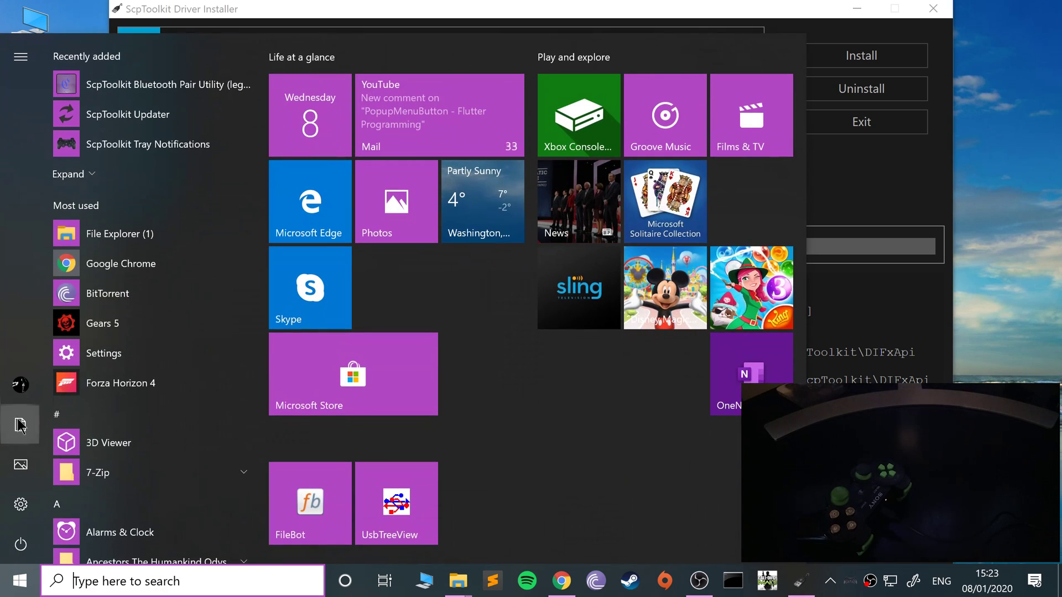
Show the programs in the ScpToolkit group of the installed apps list, and return to the driver installer.
{"action": "scroll", "coordinate": [191, 415], "scroll_direction": "down", "scroll_amount": 20}
{"action": "scroll", "coordinate": [188, 407], "scroll_direction": "down", "scroll_amount": 5}
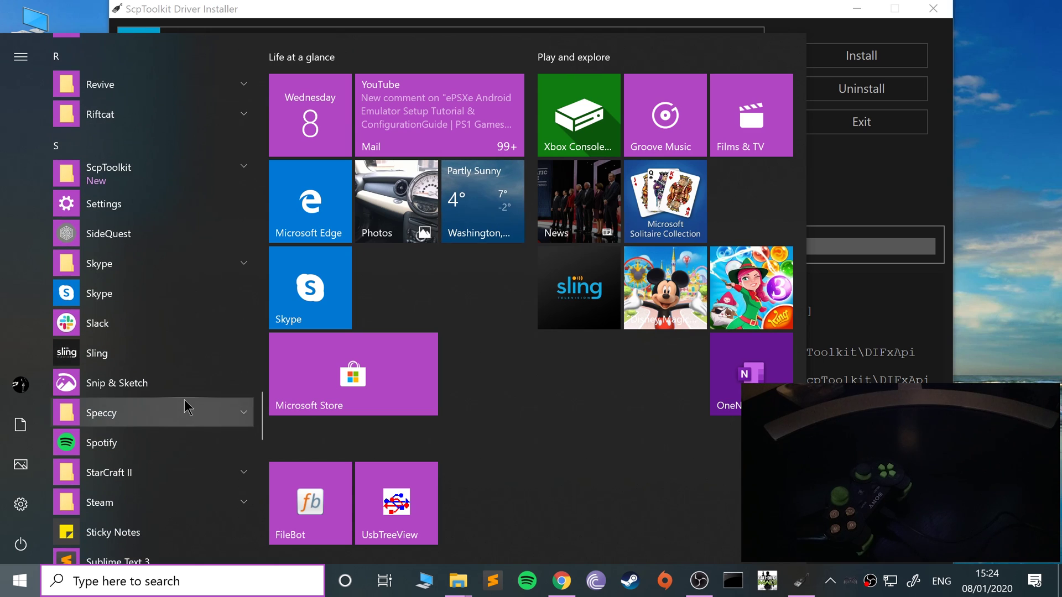
{"action": "left_click", "coordinate": [113, 177]}
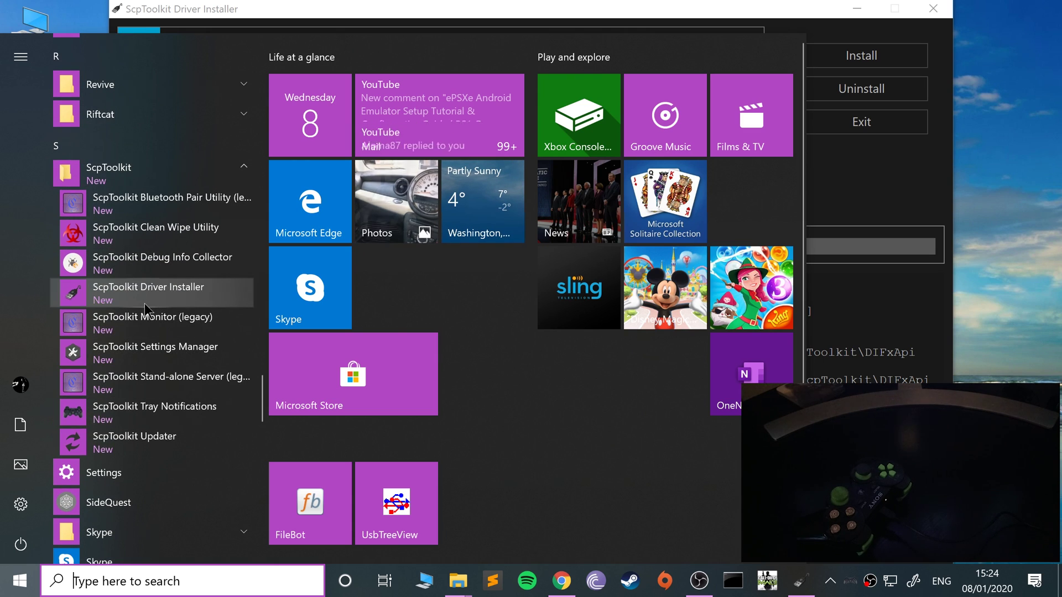
{"action": "left_click", "coordinate": [779, 20]}
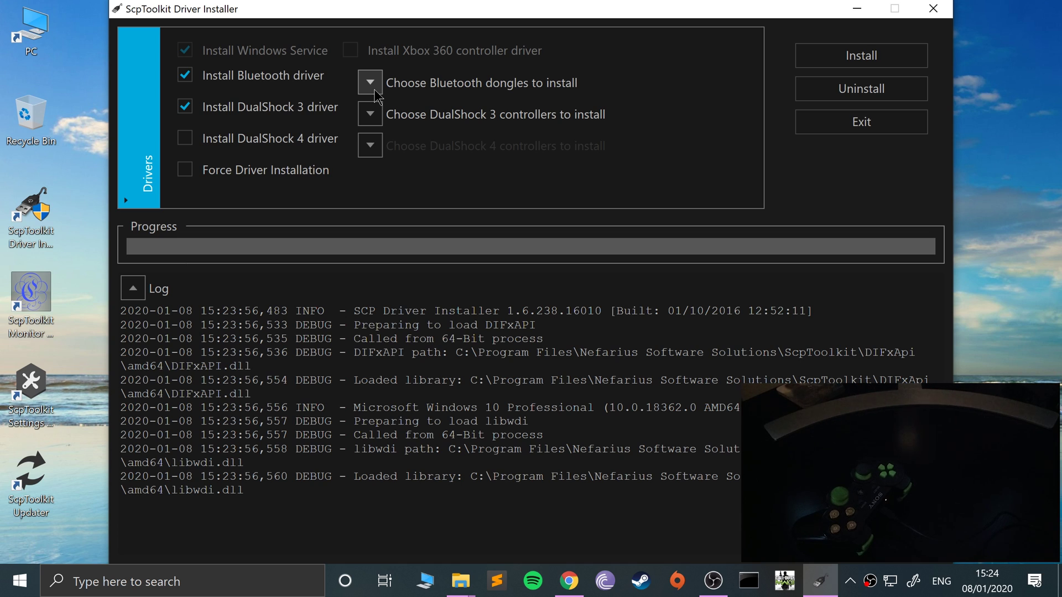
Choose BCM20702A0 (VID: 0A5C, PID: 21EC) as the Bluetooth dongle to install.
{"action": "left_click", "coordinate": [376, 92]}
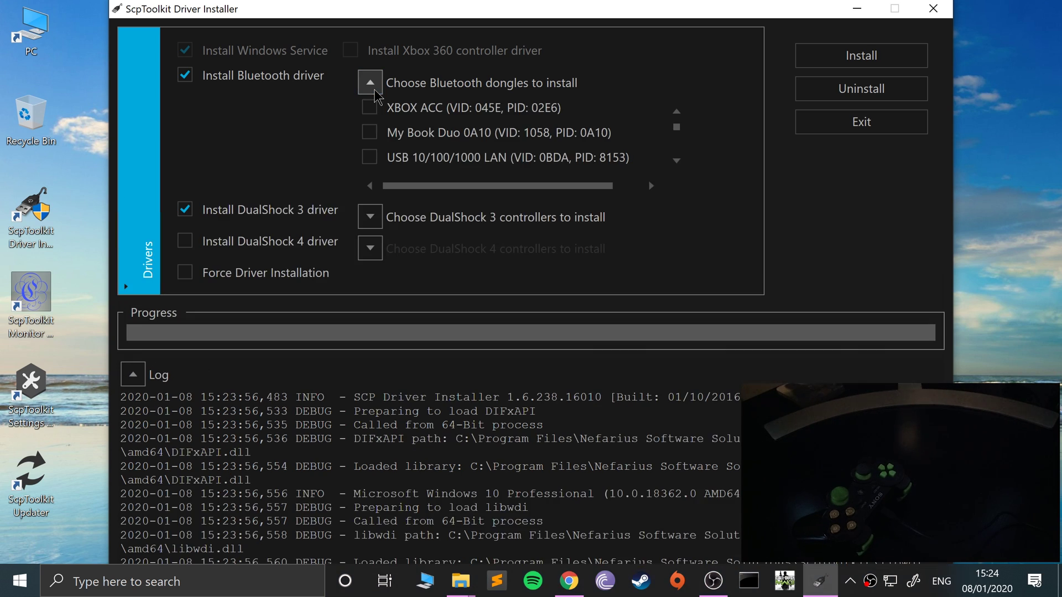
{"action": "scroll", "coordinate": [450, 114], "scroll_direction": "down", "scroll_amount": 3}
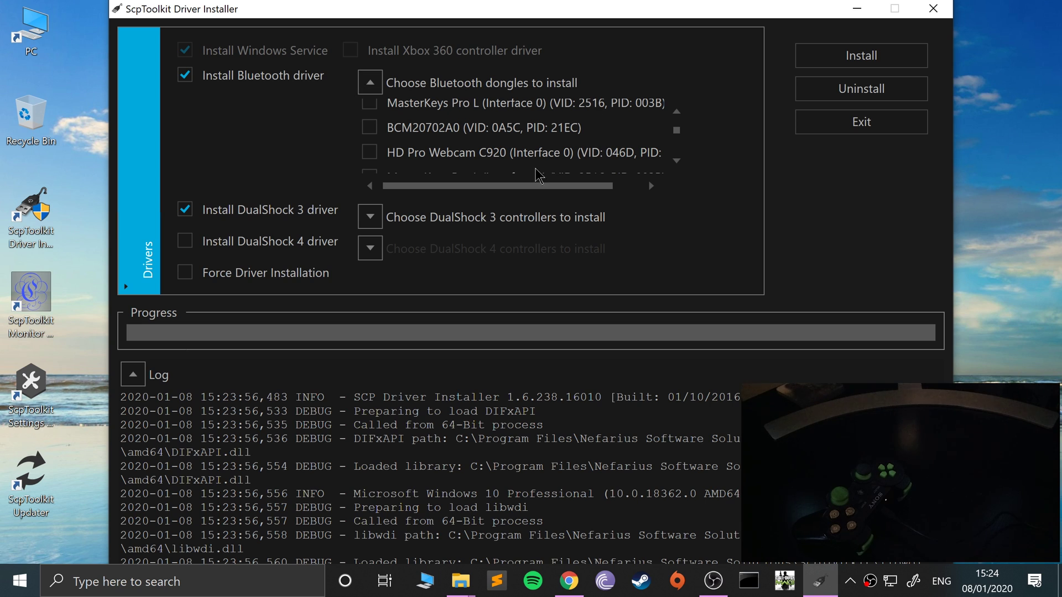
{"action": "left_click", "coordinate": [369, 127]}
{"action": "scroll", "coordinate": [442, 114], "scroll_direction": "down", "scroll_amount": 5}
{"action": "scroll", "coordinate": [442, 113], "scroll_direction": "up", "scroll_amount": 5}
{"action": "scroll", "coordinate": [437, 145], "scroll_direction": "down", "scroll_amount": 1}
Open Device Manager and look through its list of device categories.
{"action": "left_click", "coordinate": [20, 582]}
{"action": "type", "text": "device"}
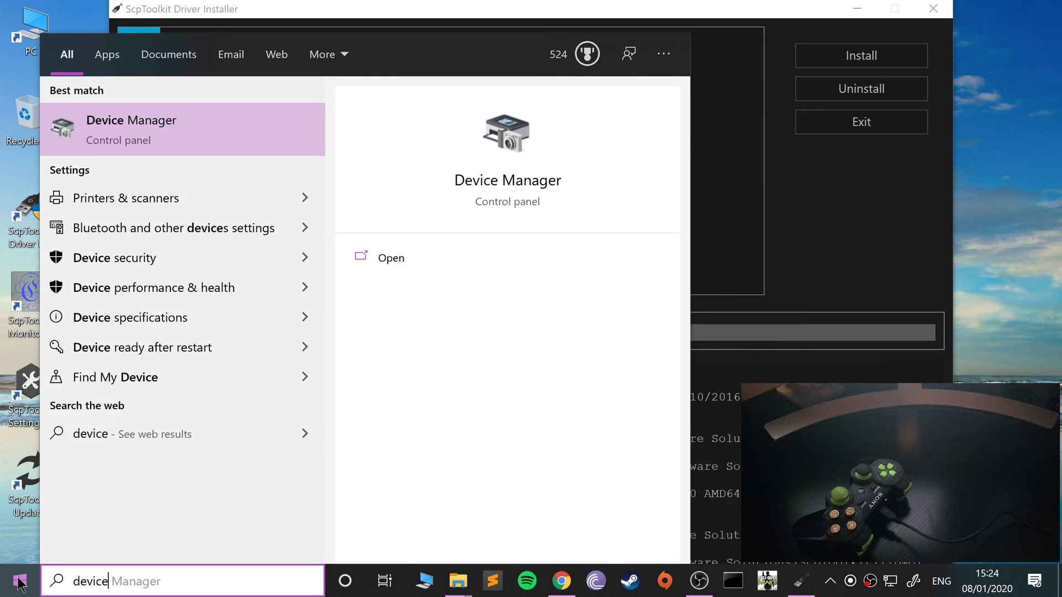
{"action": "key", "text": "Return"}
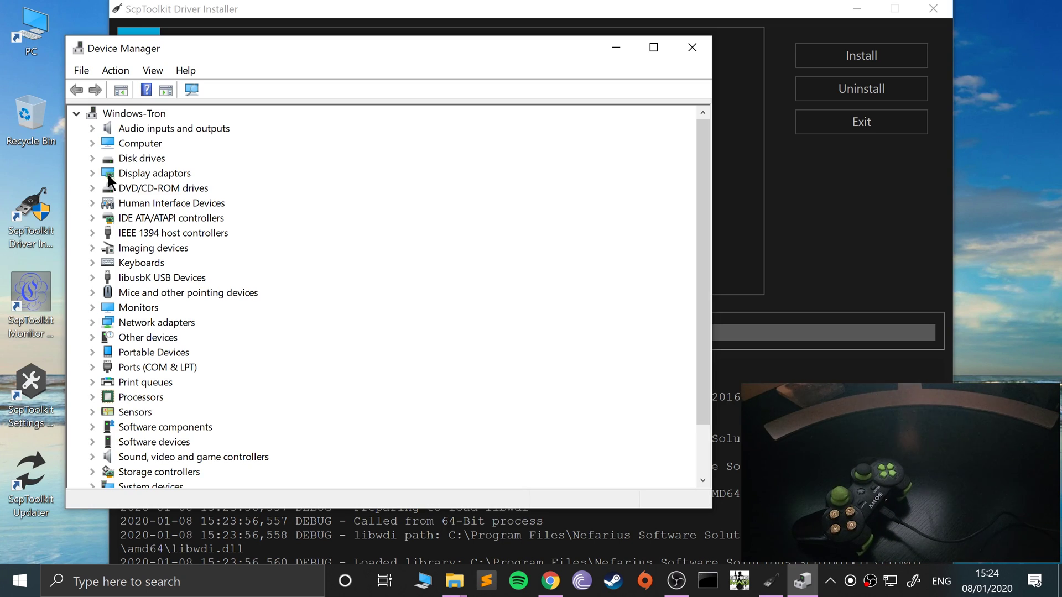
{"action": "scroll", "coordinate": [138, 247], "scroll_direction": "down", "scroll_amount": 2}
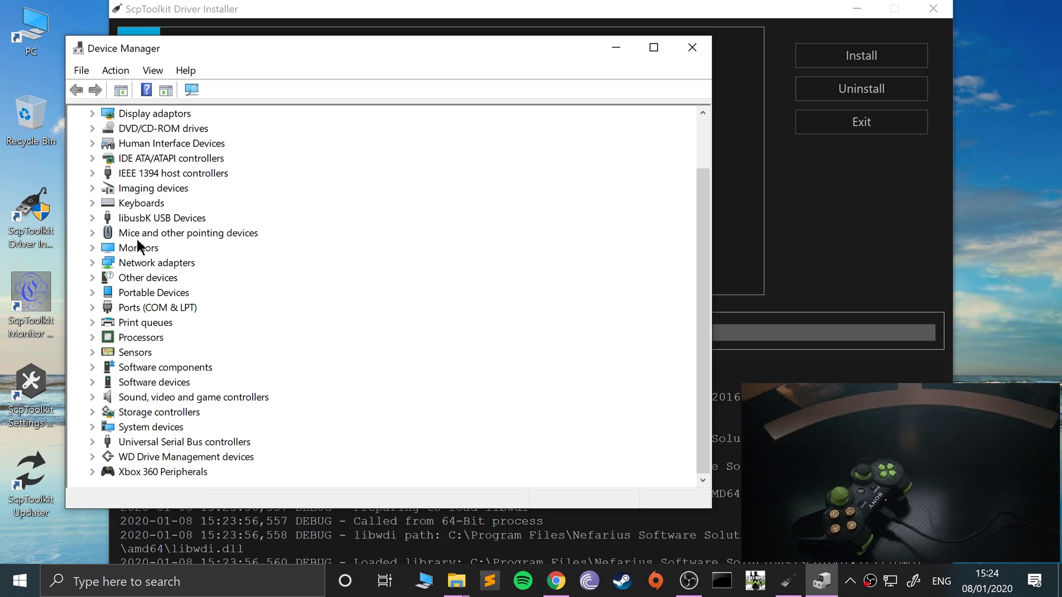
{"action": "scroll", "coordinate": [192, 157], "scroll_direction": "up", "scroll_amount": 2}
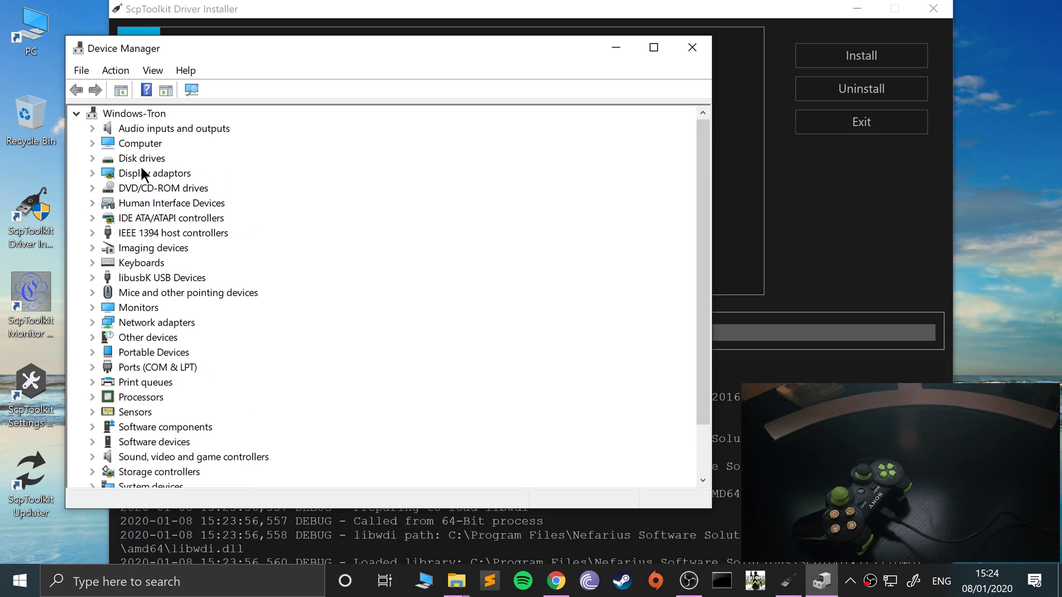
{"action": "scroll", "coordinate": [143, 199], "scroll_direction": "down", "scroll_amount": 2}
{"action": "scroll", "coordinate": [127, 166], "scroll_direction": "up", "scroll_amount": 2}
{"action": "scroll", "coordinate": [124, 183], "scroll_direction": "down", "scroll_amount": 2}
{"action": "scroll", "coordinate": [110, 144], "scroll_direction": "up", "scroll_amount": 2}
{"action": "scroll", "coordinate": [133, 265], "scroll_direction": "down", "scroll_amount": 2}
{"action": "scroll", "coordinate": [155, 354], "scroll_direction": "up", "scroll_amount": 2}
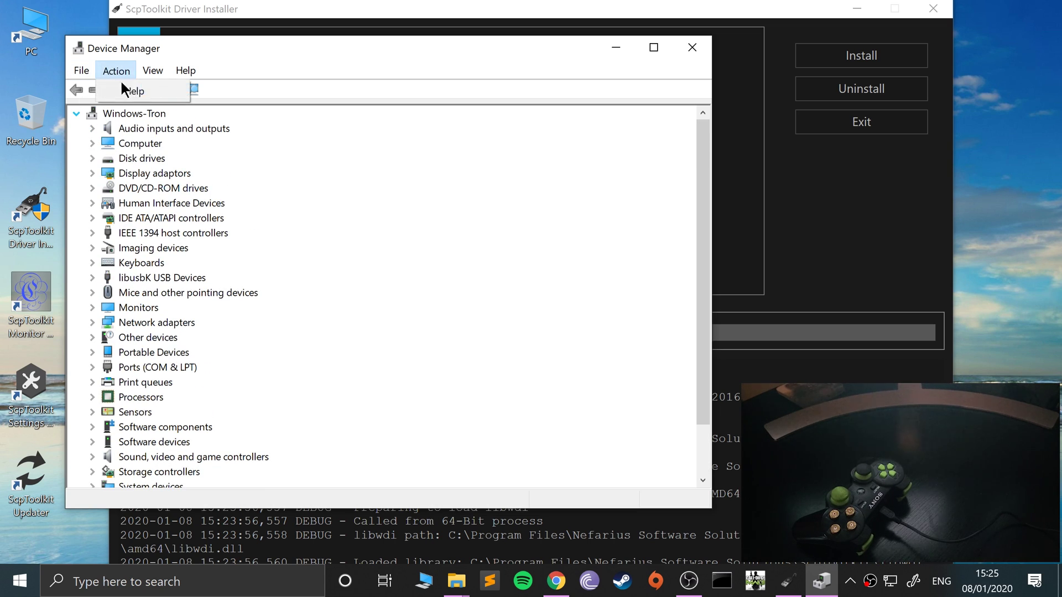
Look through Device Manager's viewing options and the commands available for the Human Interface Devices category.
{"action": "left_click", "coordinate": [82, 70]}
{"action": "left_click", "coordinate": [152, 70]}
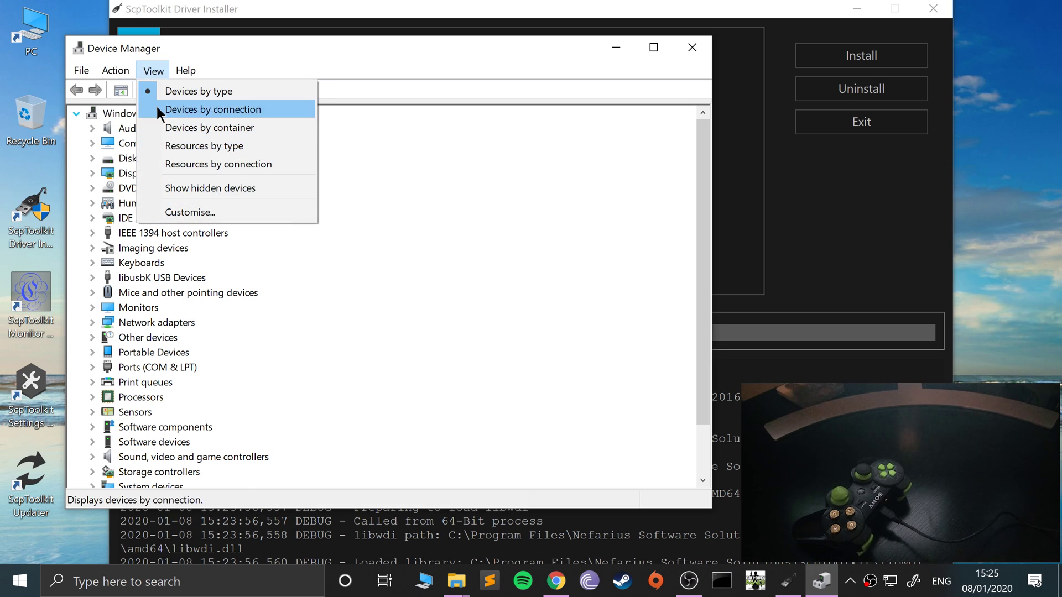
{"action": "left_click", "coordinate": [127, 70]}
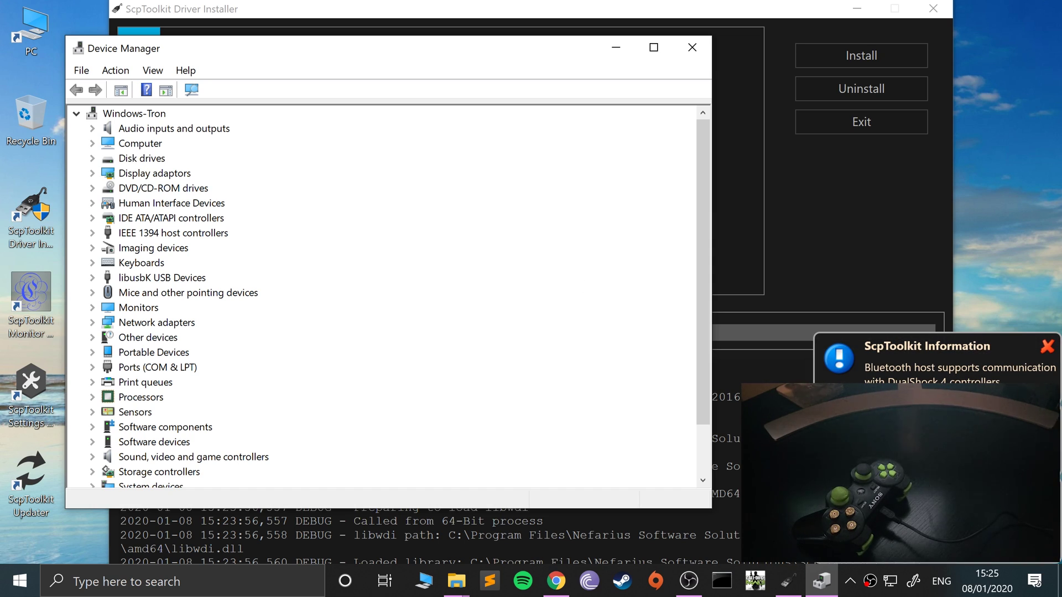
{"action": "left_click", "coordinate": [167, 168]}
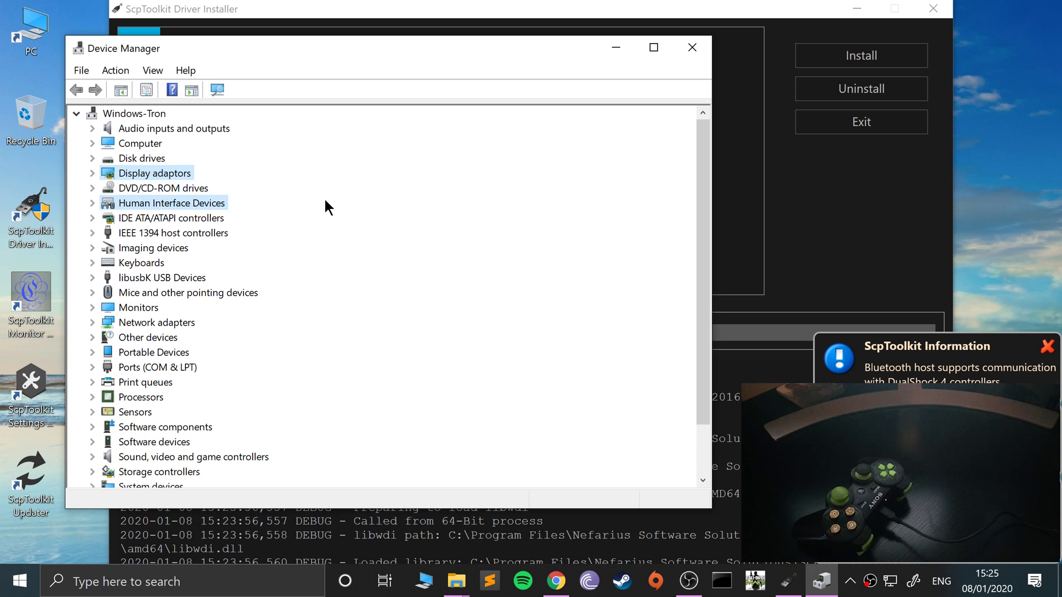
{"action": "right_click", "coordinate": [221, 204]}
{"action": "left_click", "coordinate": [250, 220]}
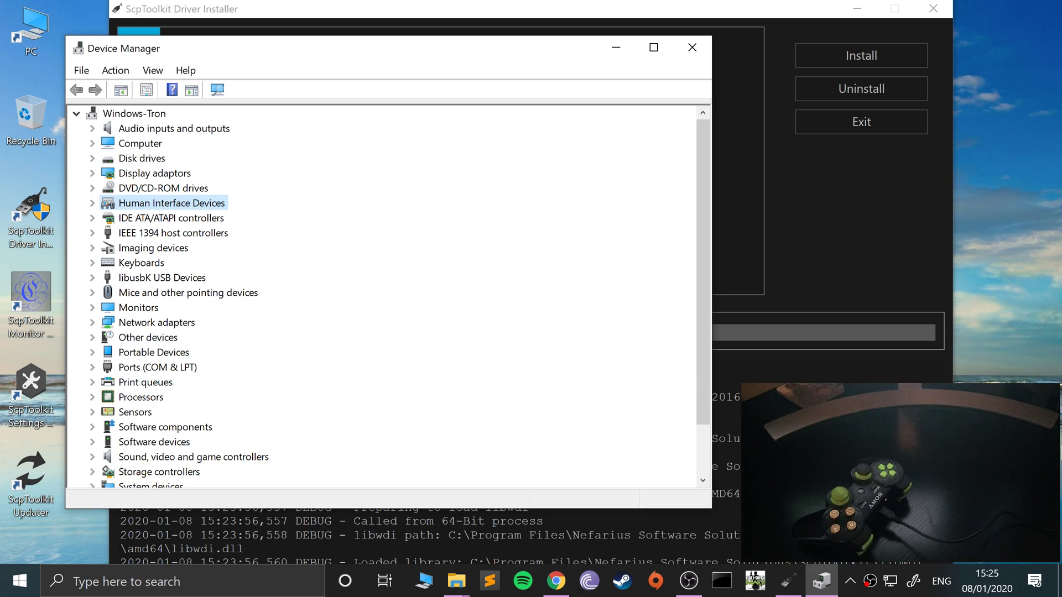
Expand Universal Serial Bus controllers and examine the USB devices listed there.
{"action": "scroll", "coordinate": [245, 406], "scroll_direction": "down", "scroll_amount": 2}
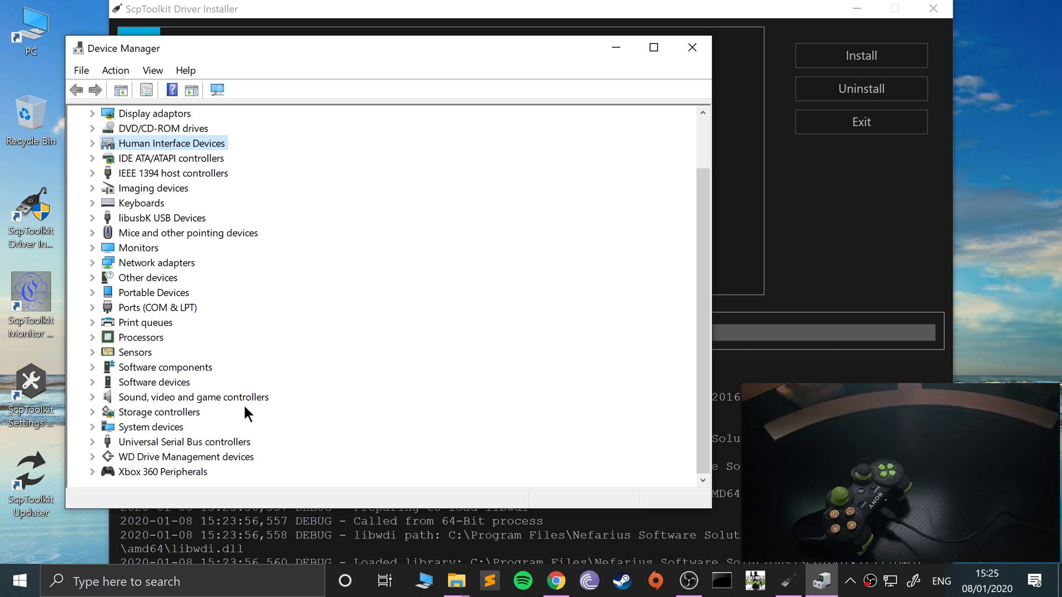
{"action": "left_click", "coordinate": [98, 438]}
{"action": "scroll", "coordinate": [174, 333], "scroll_direction": "down", "scroll_amount": 5}
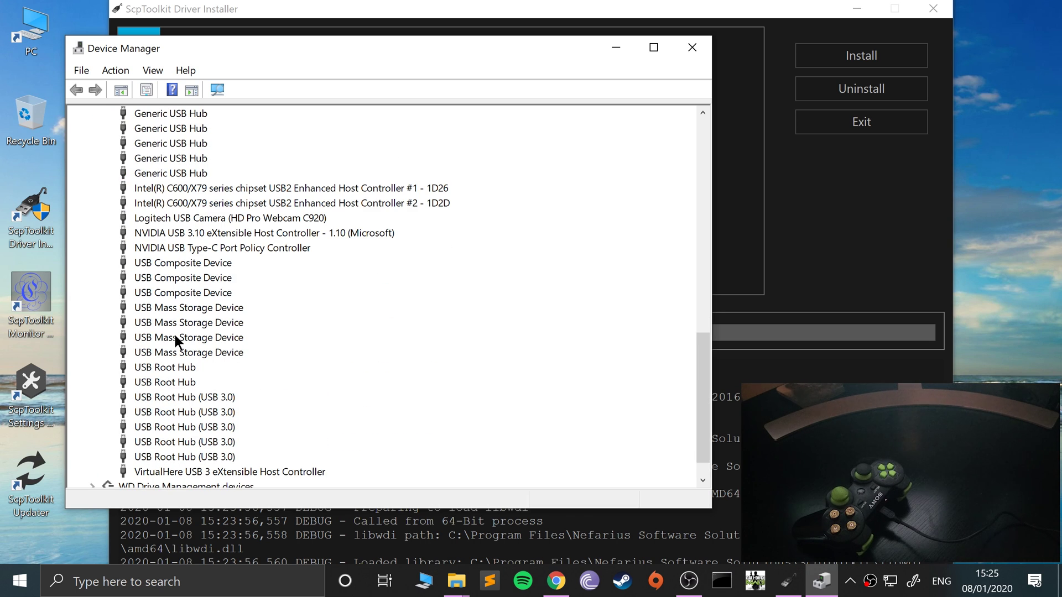
{"action": "scroll", "coordinate": [174, 339], "scroll_direction": "down", "scroll_amount": 1}
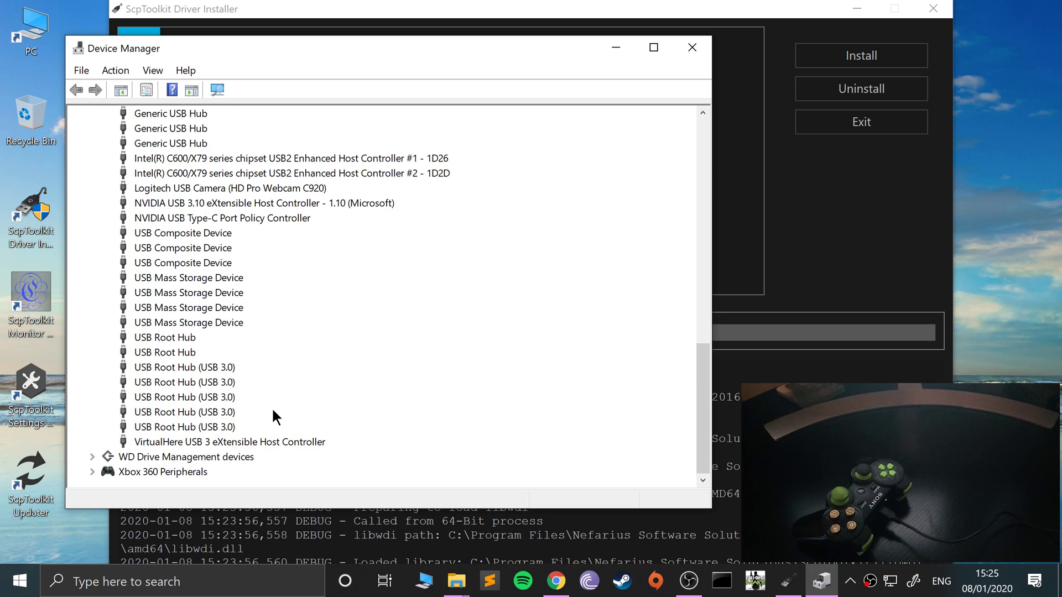
Collapse Universal Serial Bus controllers and expand Xbox 360 Peripherals in Device Manager to examine the controller device listed there.
{"action": "scroll", "coordinate": [270, 407], "scroll_direction": "up", "scroll_amount": 6}
{"action": "left_click", "coordinate": [92, 128]}
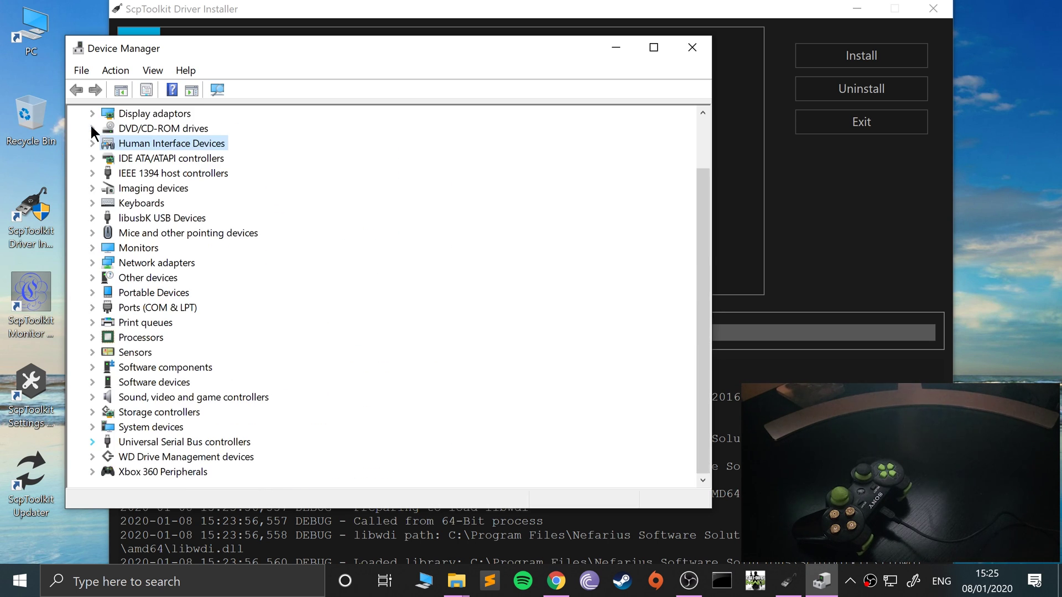
{"action": "scroll", "coordinate": [92, 129], "scroll_direction": "up", "scroll_amount": 2}
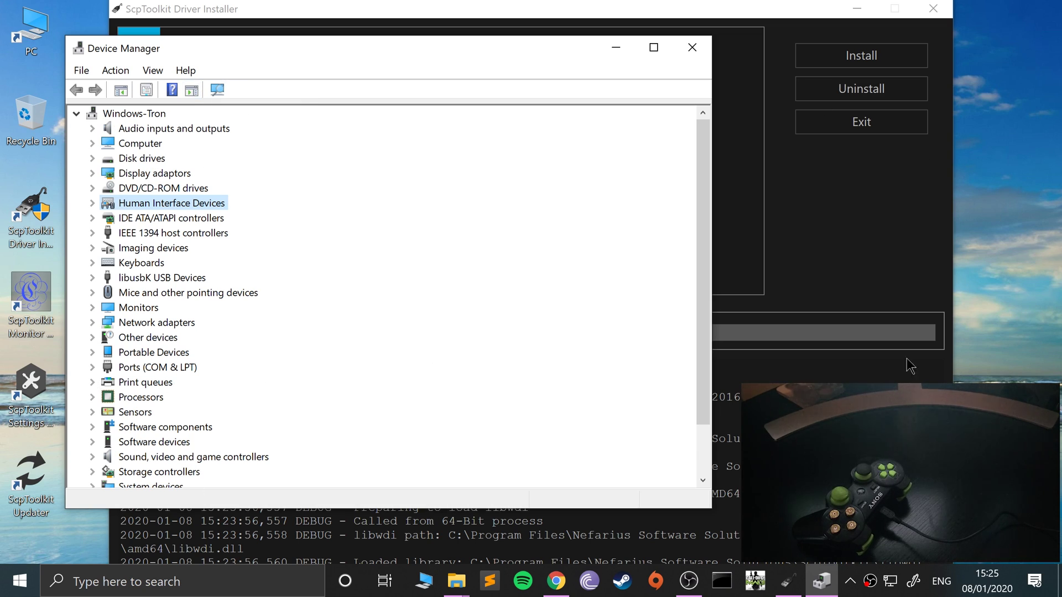
{"action": "scroll", "coordinate": [607, 370], "scroll_direction": "down", "scroll_amount": 2}
{"action": "left_click", "coordinate": [92, 472]}
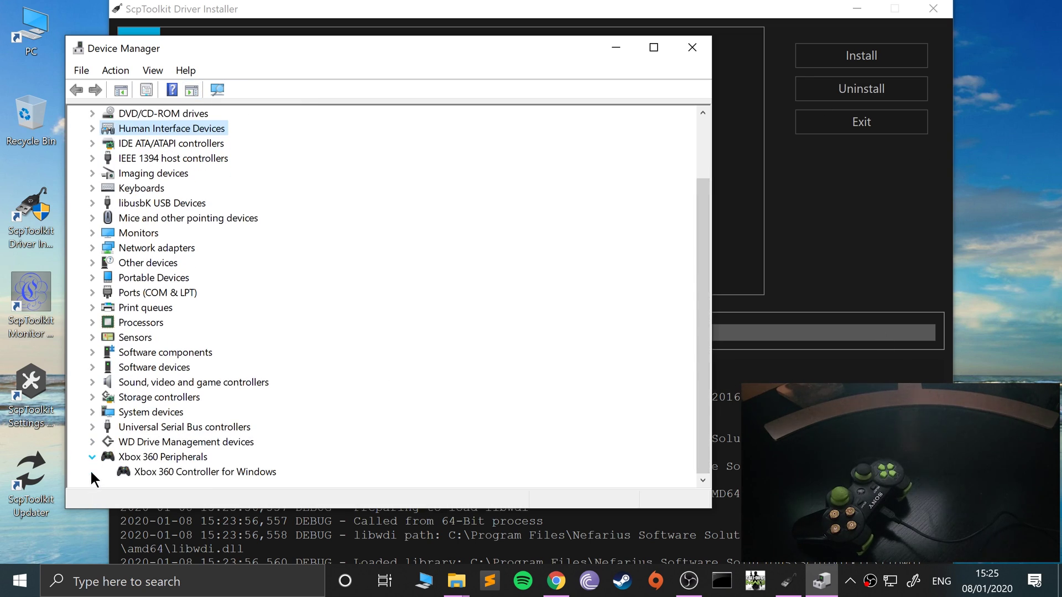
{"action": "scroll", "coordinate": [303, 434], "scroll_direction": "up", "scroll_amount": 2}
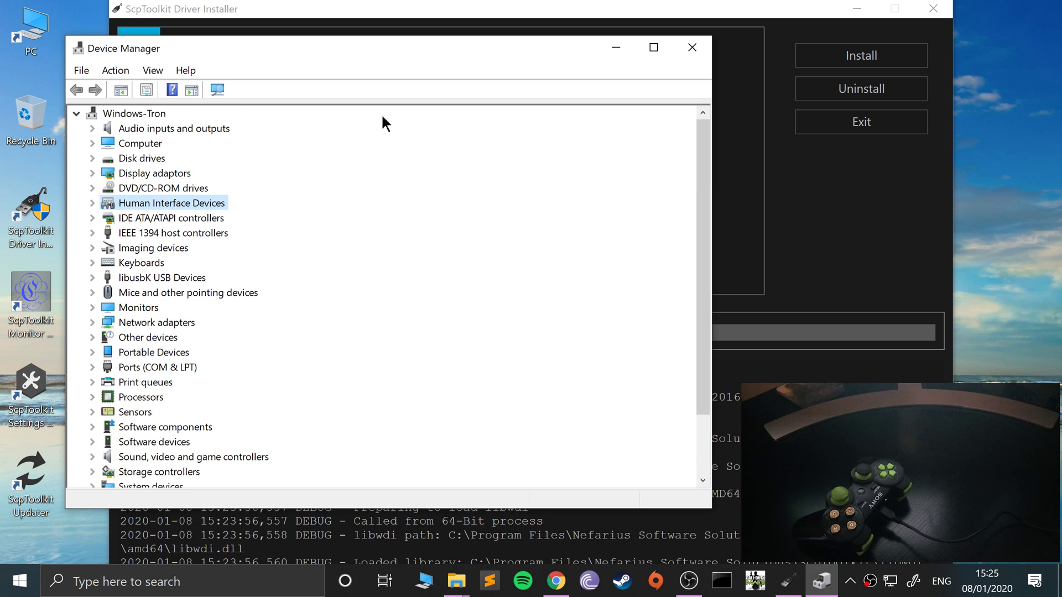
Uninstall the existing drivers with ScpToolkit Driver Installer and dismiss the runtime error.
{"action": "left_click", "coordinate": [870, 217]}
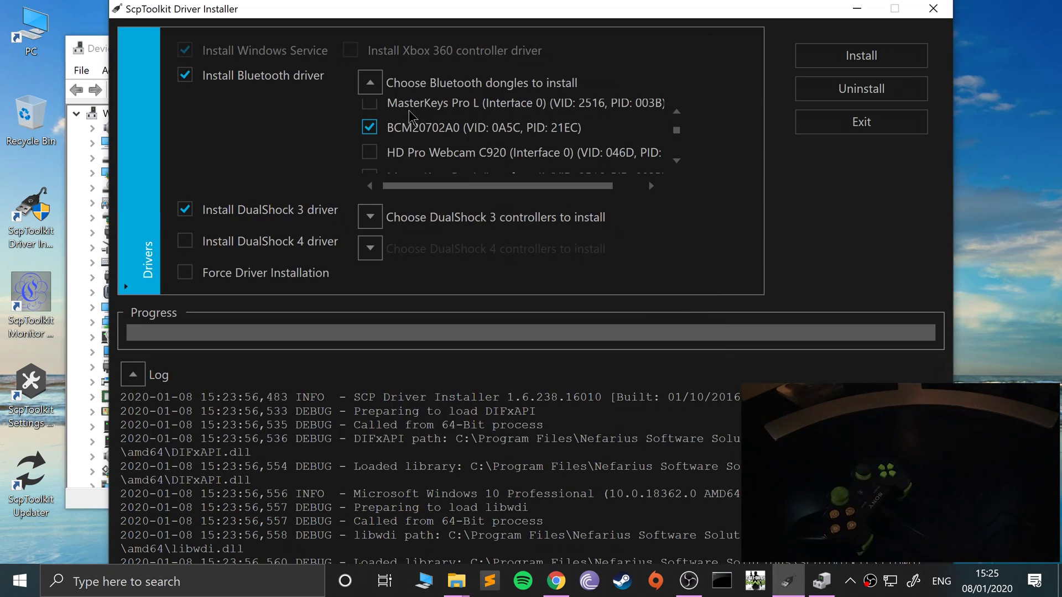
{"action": "left_click", "coordinate": [827, 94]}
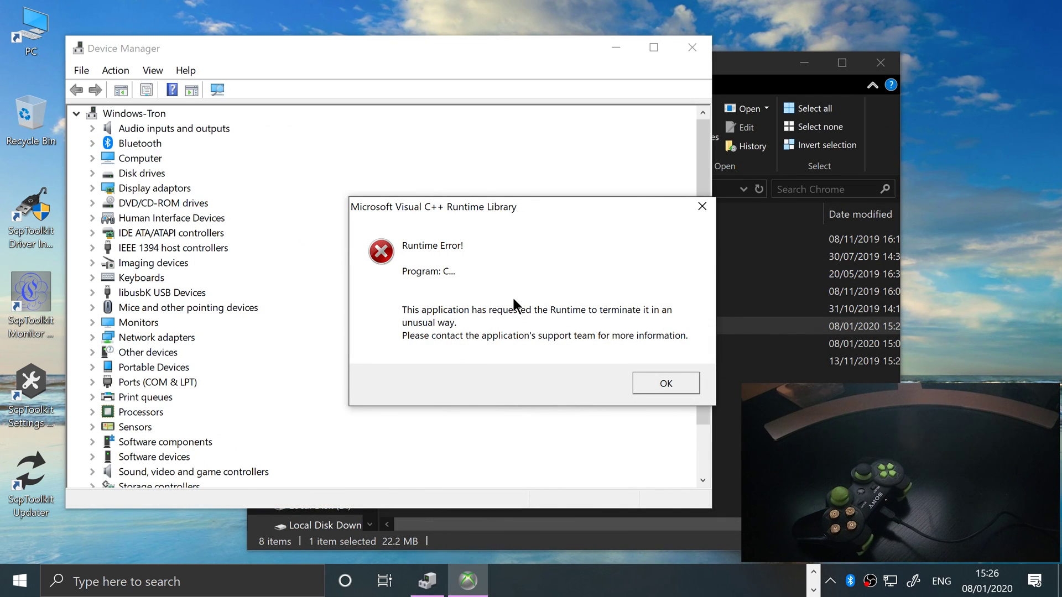
{"action": "left_click", "coordinate": [666, 383]}
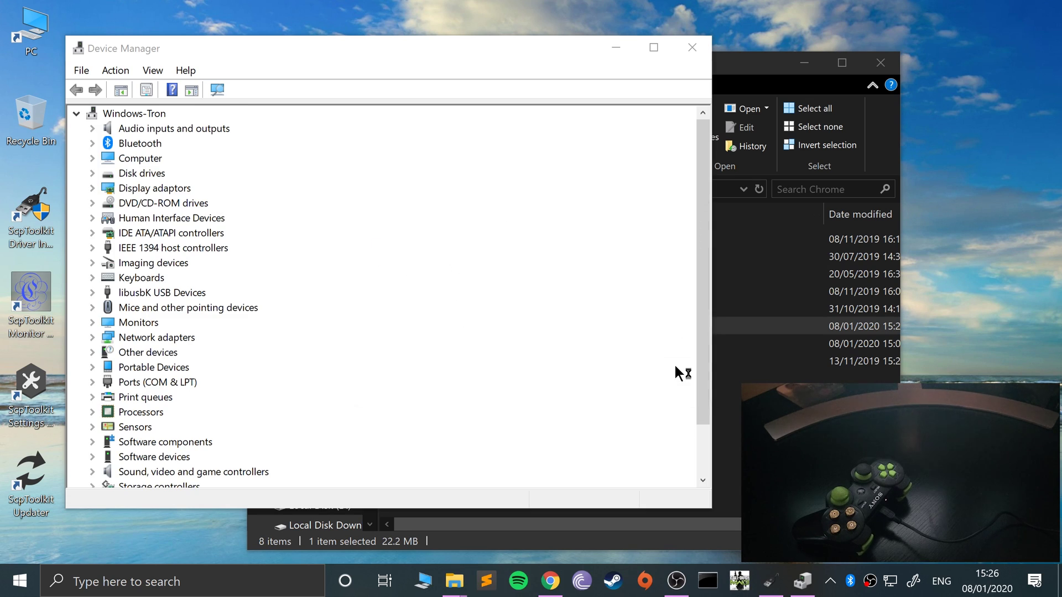
Expand the Bluetooth category in Device Manager and select the Broadcom BCM20702 Bluetooth 4.0 USB Device to identify the dongle.
{"action": "left_click", "coordinate": [92, 142]}
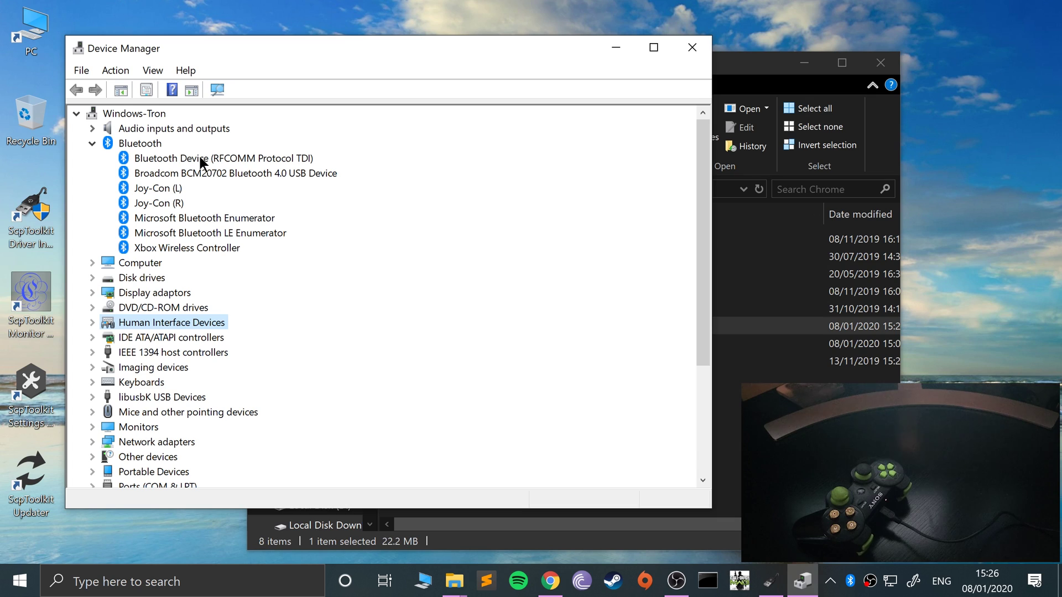
{"action": "left_click", "coordinate": [145, 173]}
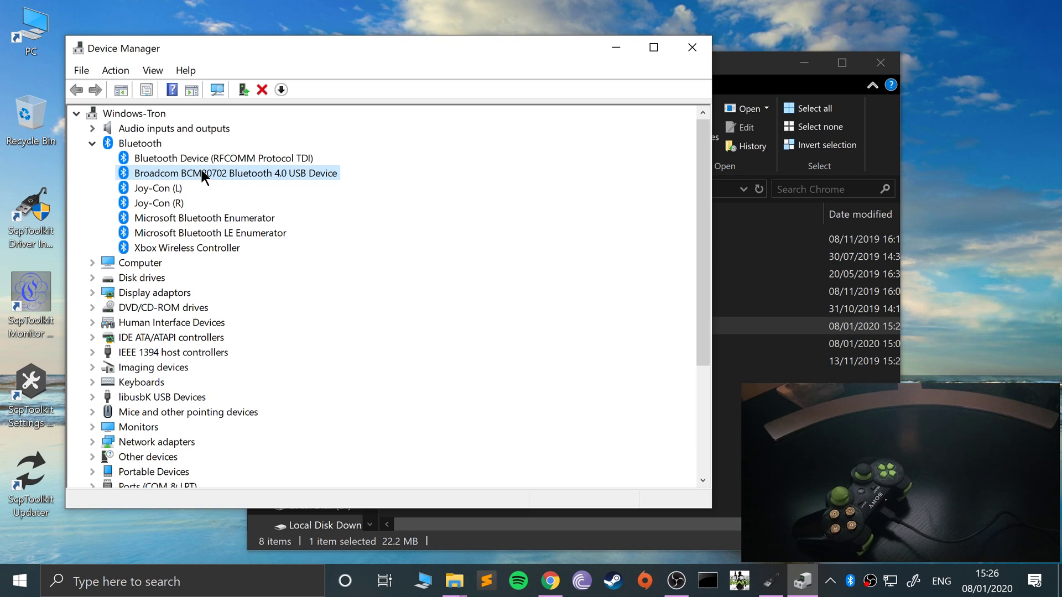
Switch back to ScpToolkit Driver Installer and reselect BCM20702A0 (VID: 0A5C, PID: 21EC) as the Bluetooth dongle.
{"action": "left_click", "coordinate": [765, 83]}
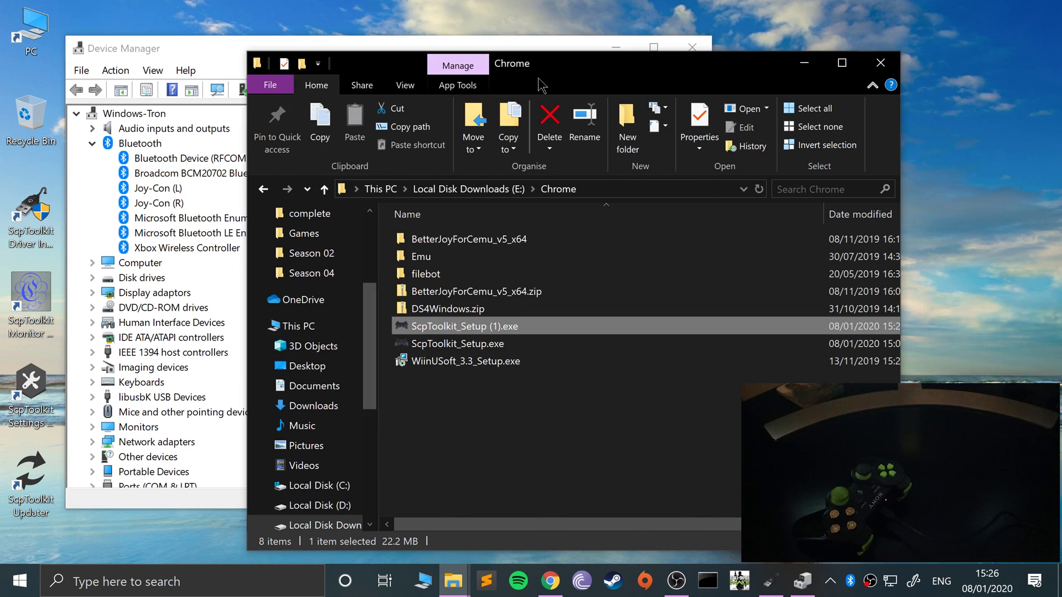
{"action": "left_click", "coordinate": [771, 580]}
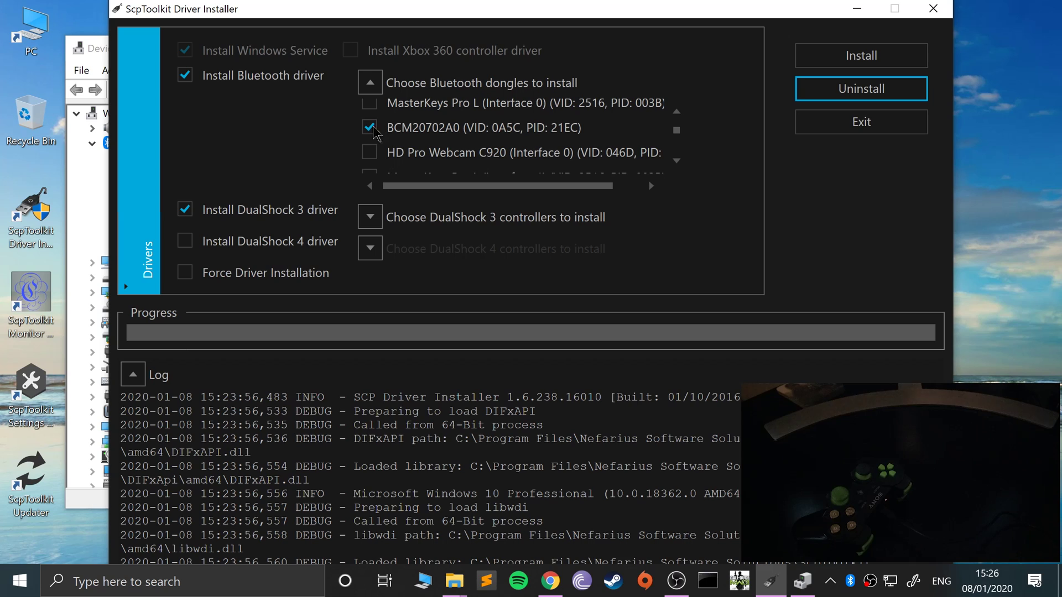
{"action": "left_click", "coordinate": [370, 82]}
{"action": "left_click", "coordinate": [370, 82]}
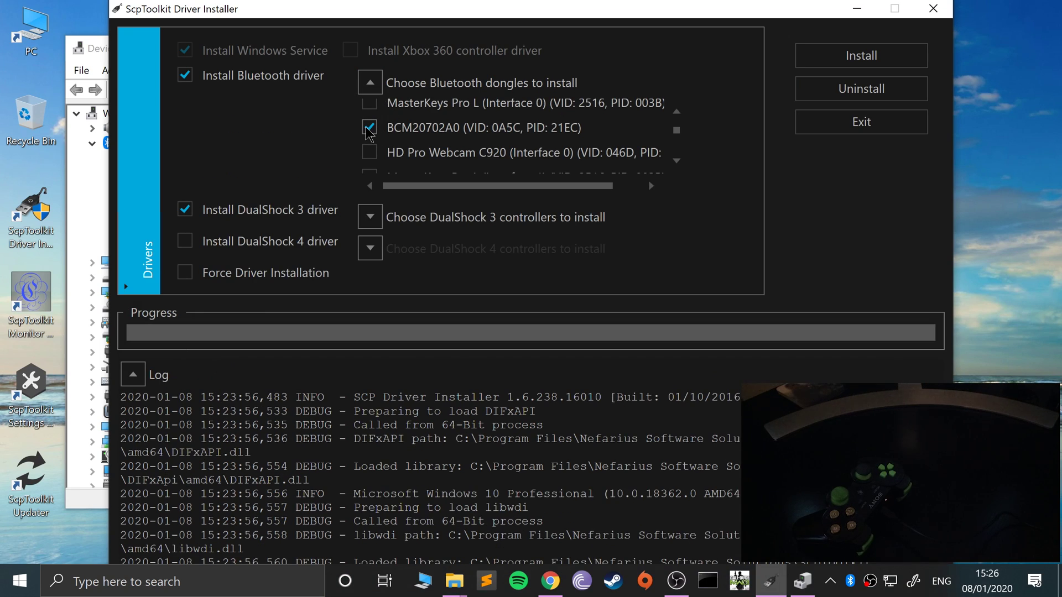
{"action": "left_click", "coordinate": [369, 127]}
{"action": "left_click", "coordinate": [370, 127]}
Choose PLAYSTATION(R)3 Controller (VID: 054C, PID: 0268) as the DualShock 3 controller and install the selected drivers.
{"action": "left_click", "coordinate": [371, 217]}
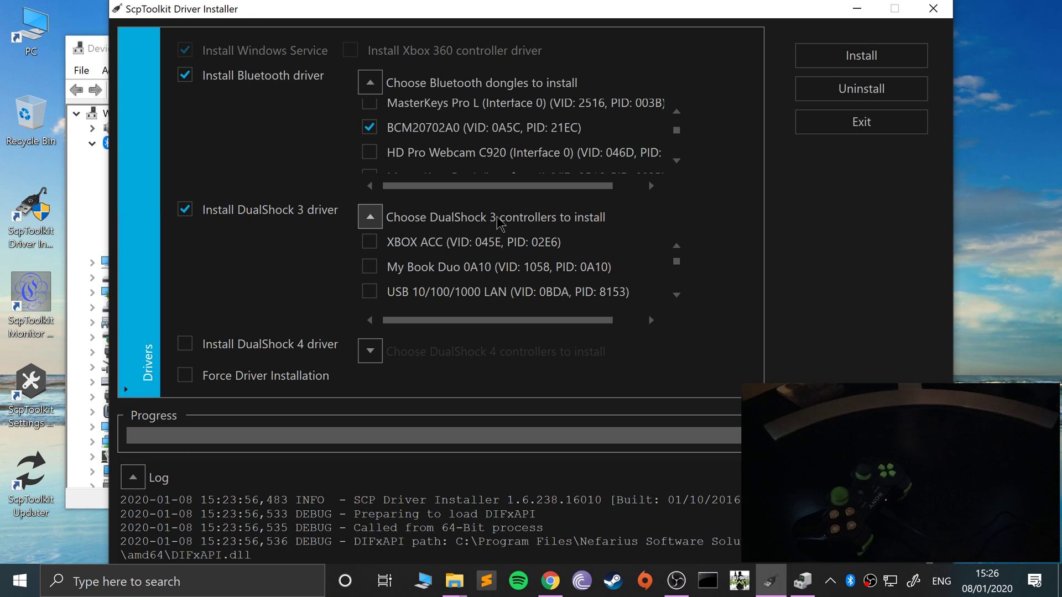
{"action": "scroll", "coordinate": [479, 257], "scroll_direction": "down", "scroll_amount": 3}
{"action": "scroll", "coordinate": [479, 257], "scroll_direction": "down", "scroll_amount": 2}
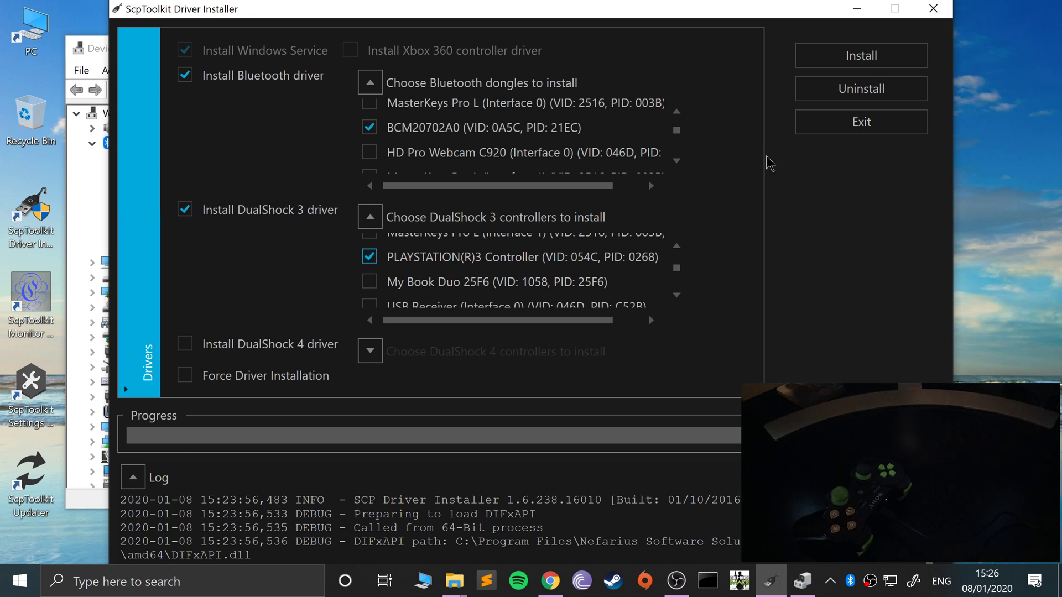
{"action": "left_click", "coordinate": [838, 55]}
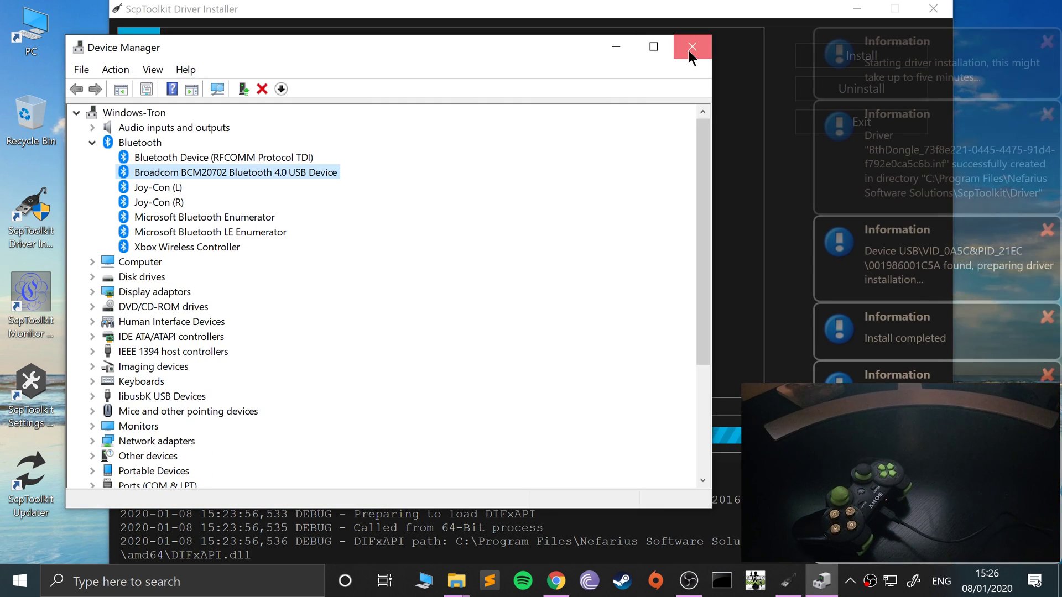
Close Device Manager, clear the driver notifications and exit the driver installer.
{"action": "left_click", "coordinate": [691, 48]}
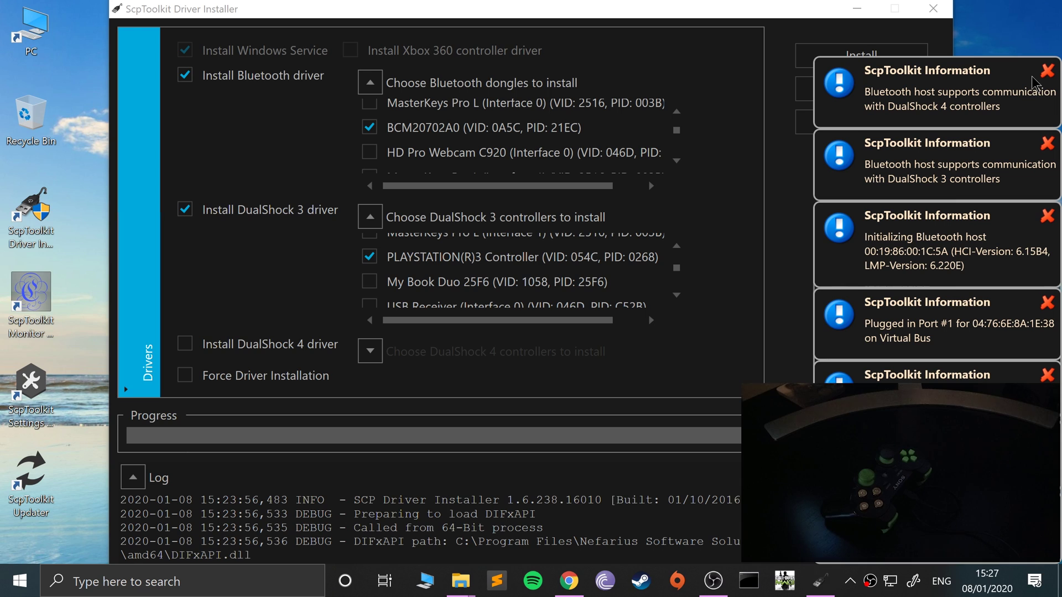
{"action": "left_click", "coordinate": [1046, 71]}
{"action": "left_click", "coordinate": [1046, 142]}
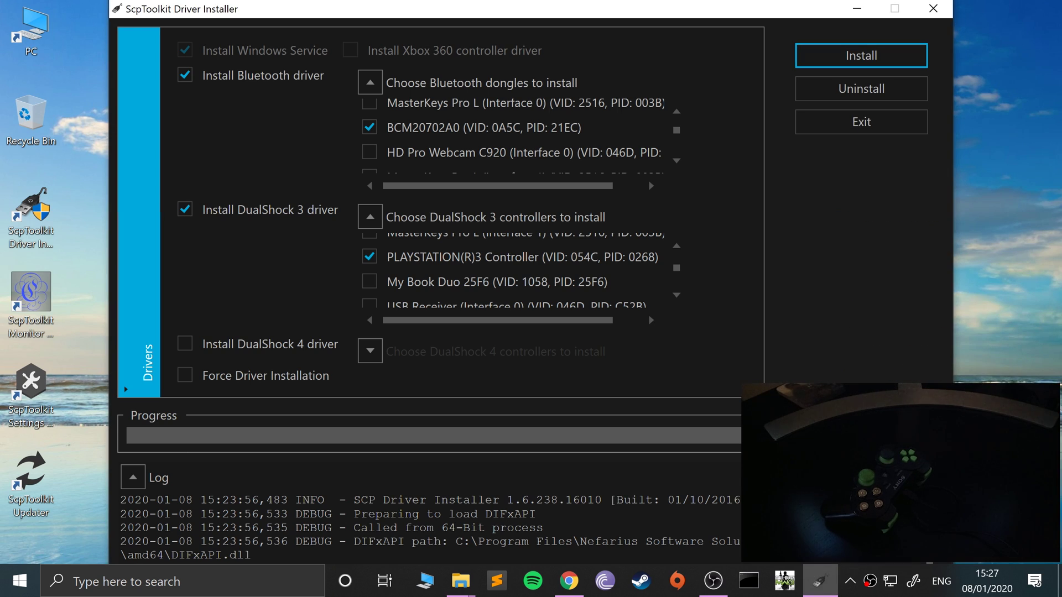
{"action": "left_click", "coordinate": [818, 135]}
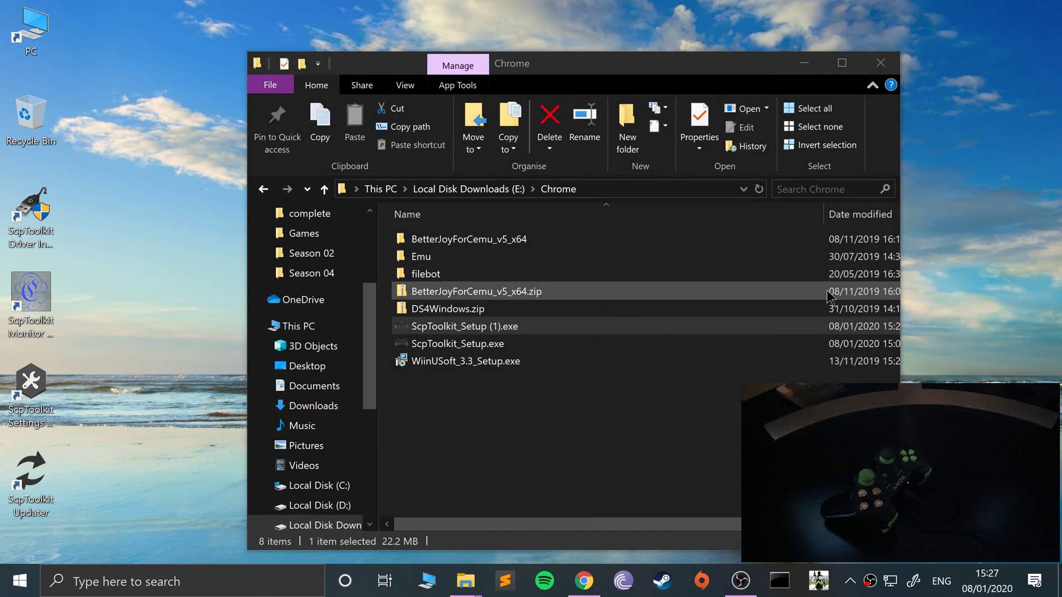
Open the Windows Game Controllers settings and check the test page of Controller (XBOX 360 For Windows), closing both dialogs when done.
{"action": "left_click", "coordinate": [20, 581]}
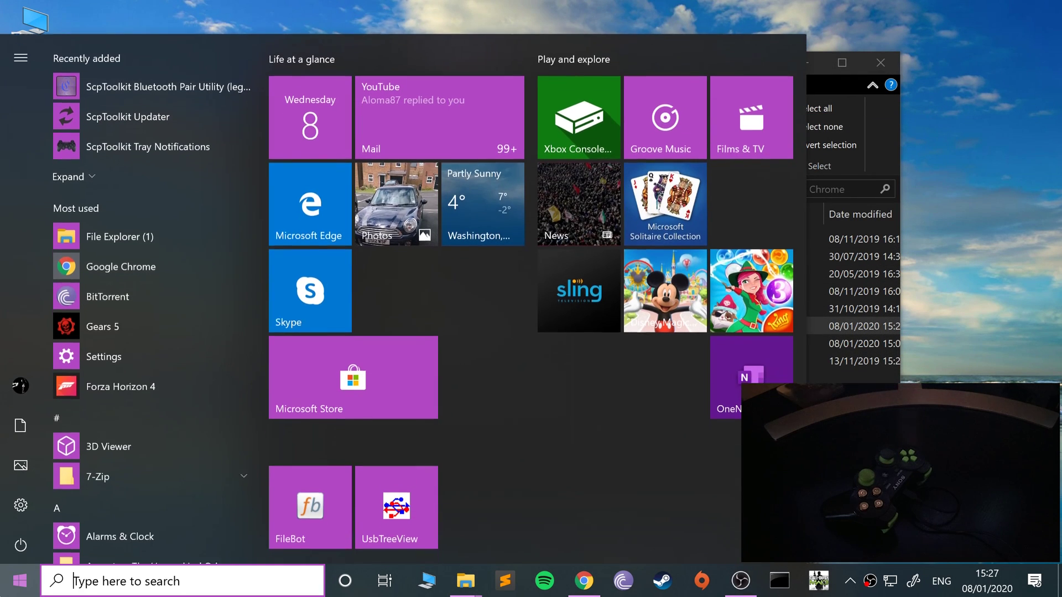
{"action": "type", "text": "game"}
{"action": "key", "text": "Return"}
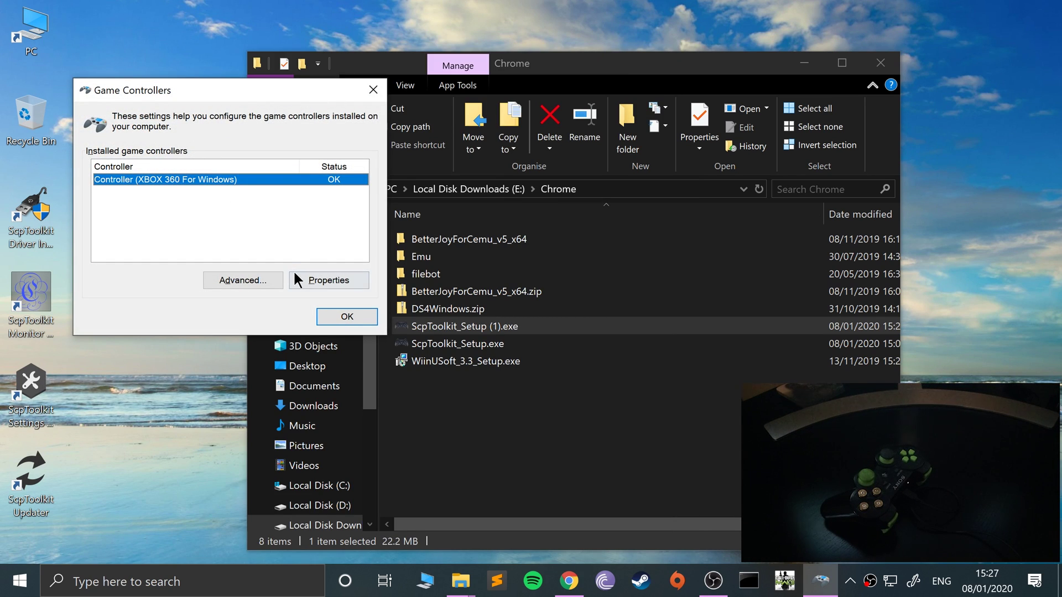
{"action": "left_click", "coordinate": [295, 277]}
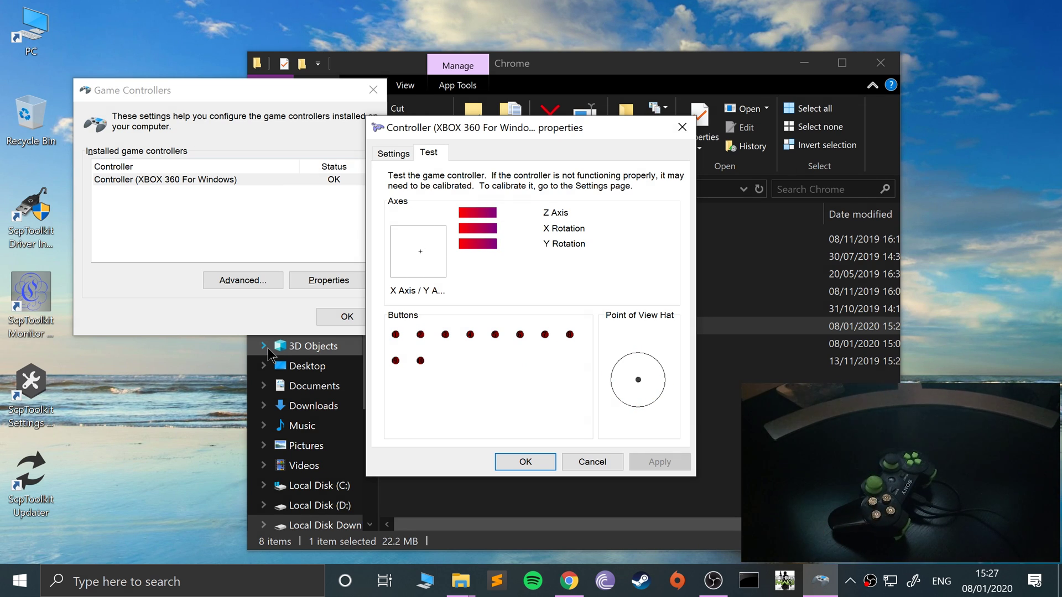
{"action": "left_click", "coordinate": [534, 460]}
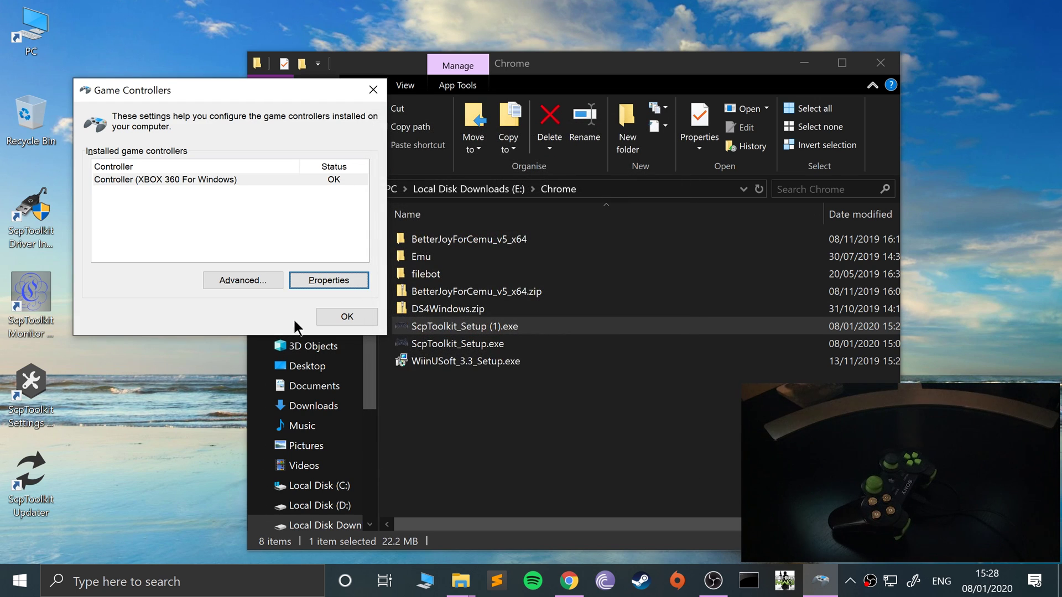
{"action": "left_click", "coordinate": [327, 318]}
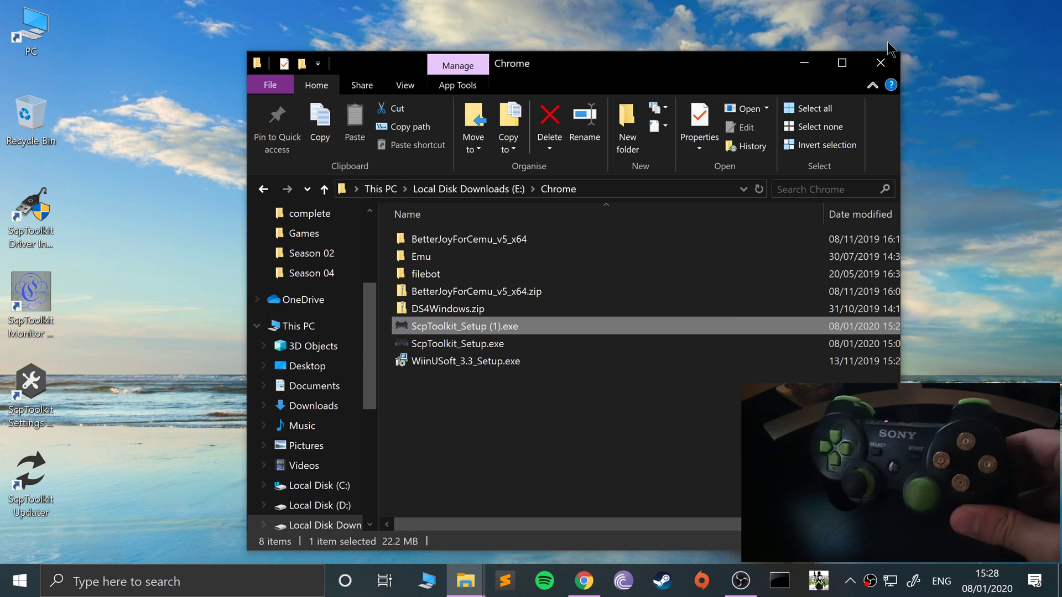
Minimize the Chrome downloads folder, switch to the PCSX2 1.4.0 folder and launch pcsx2.exe.
{"action": "left_click", "coordinate": [804, 62]}
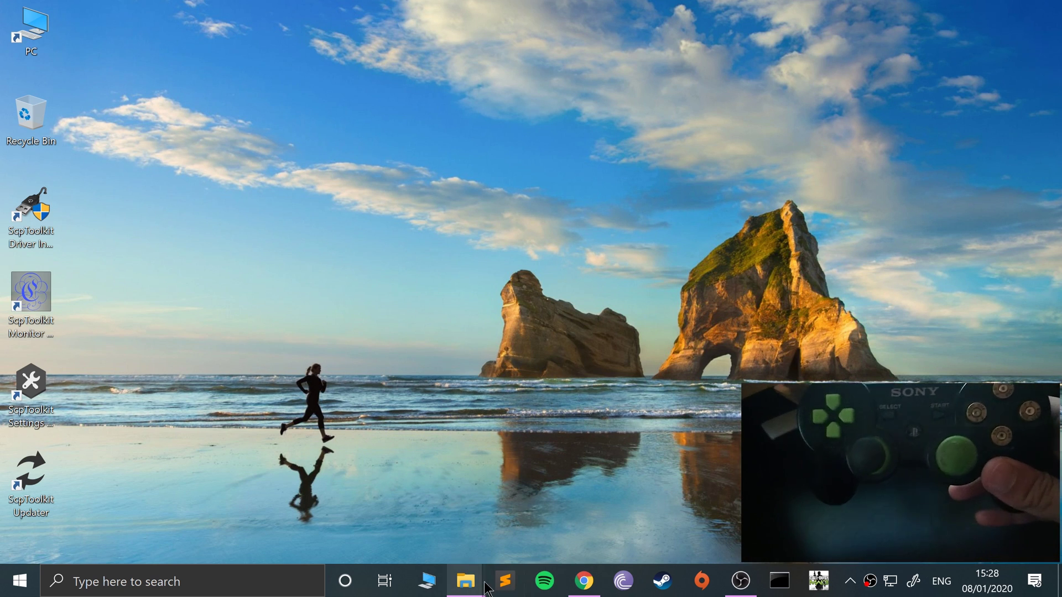
{"action": "mouse_move", "coordinate": [466, 581]}
{"action": "mouse_move", "coordinate": [377, 526]}
{"action": "left_click", "coordinate": [505, 498]}
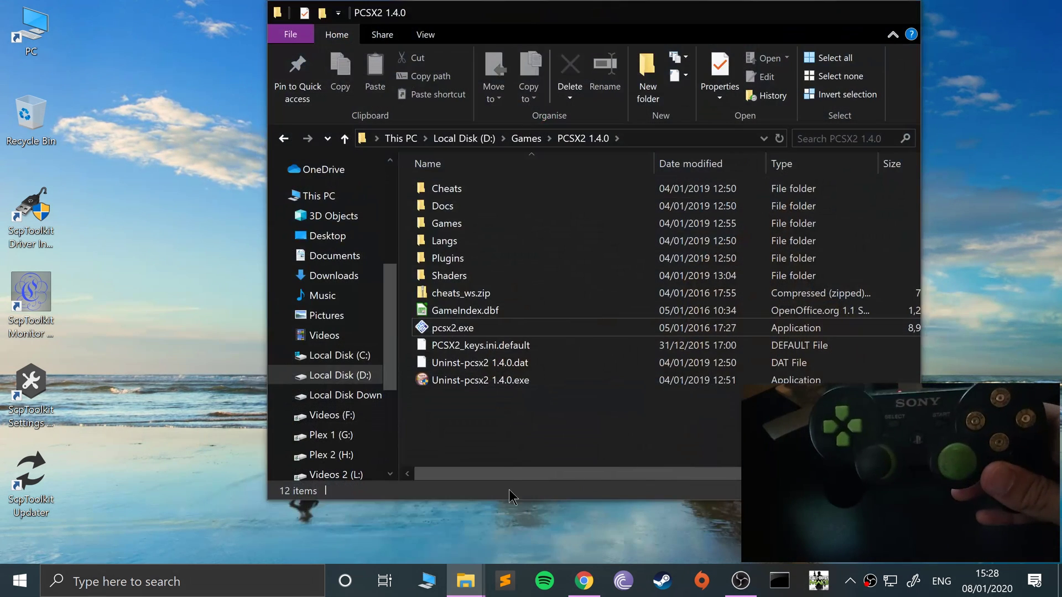
{"action": "double_click", "coordinate": [471, 328]}
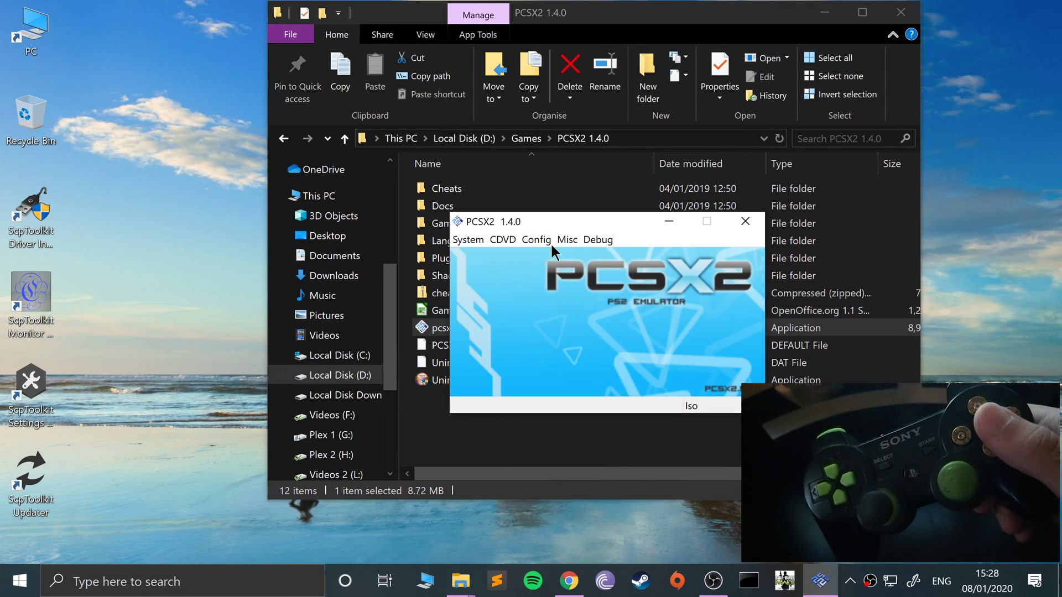
Open the PCSX2 controller plugin settings for Pad 1 and clear all of its existing bindings.
{"action": "left_click", "coordinate": [547, 240]}
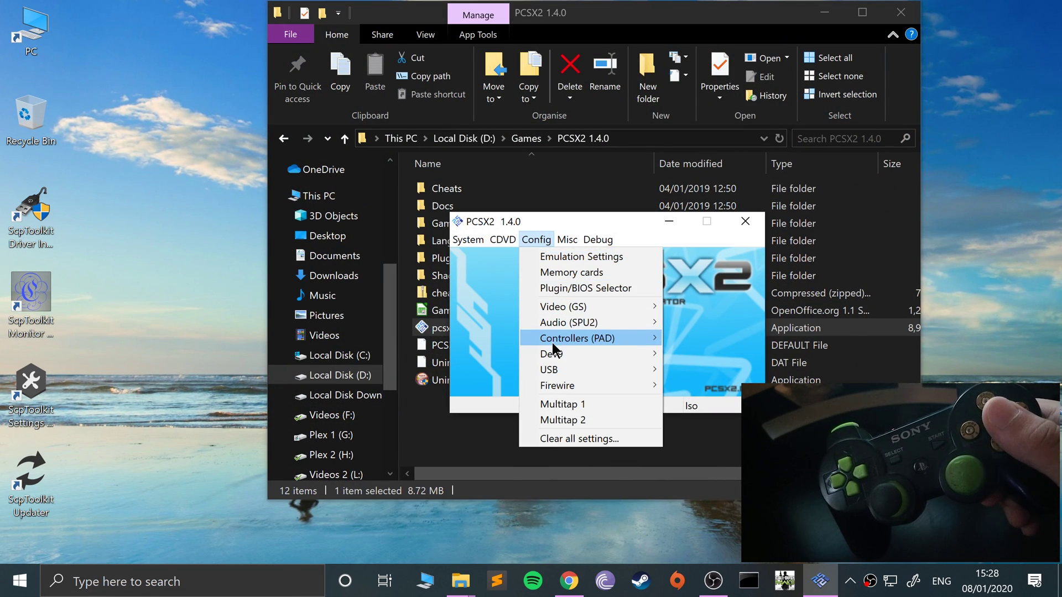
{"action": "mouse_move", "coordinate": [551, 343]}
{"action": "left_click", "coordinate": [675, 353]}
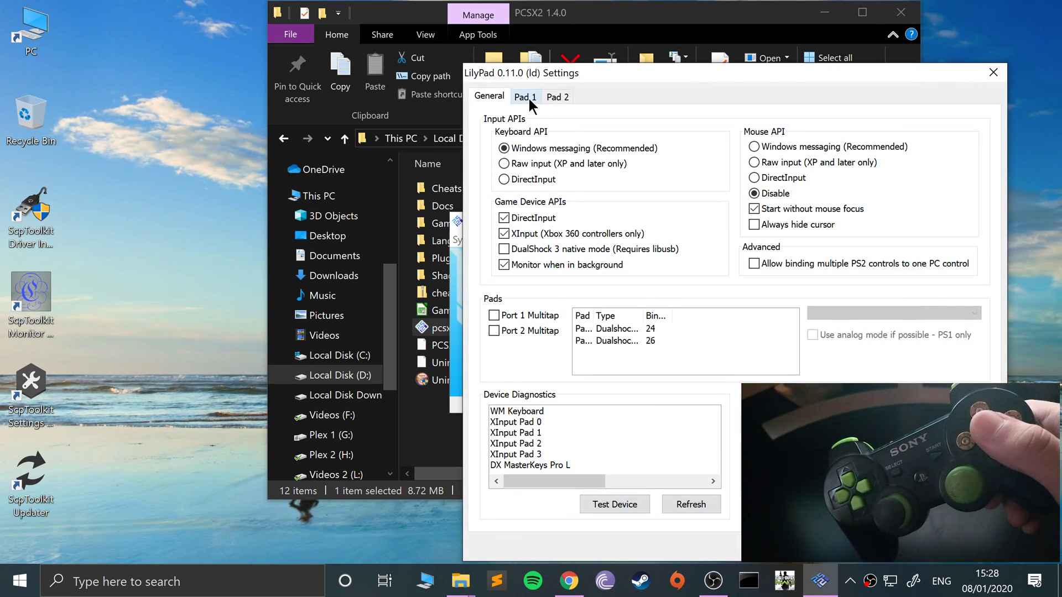
{"action": "left_click", "coordinate": [528, 98]}
{"action": "left_click_drag", "start_coordinate": [570, 68], "coordinate": [121, 20]}
{"action": "left_click", "coordinate": [576, 213]}
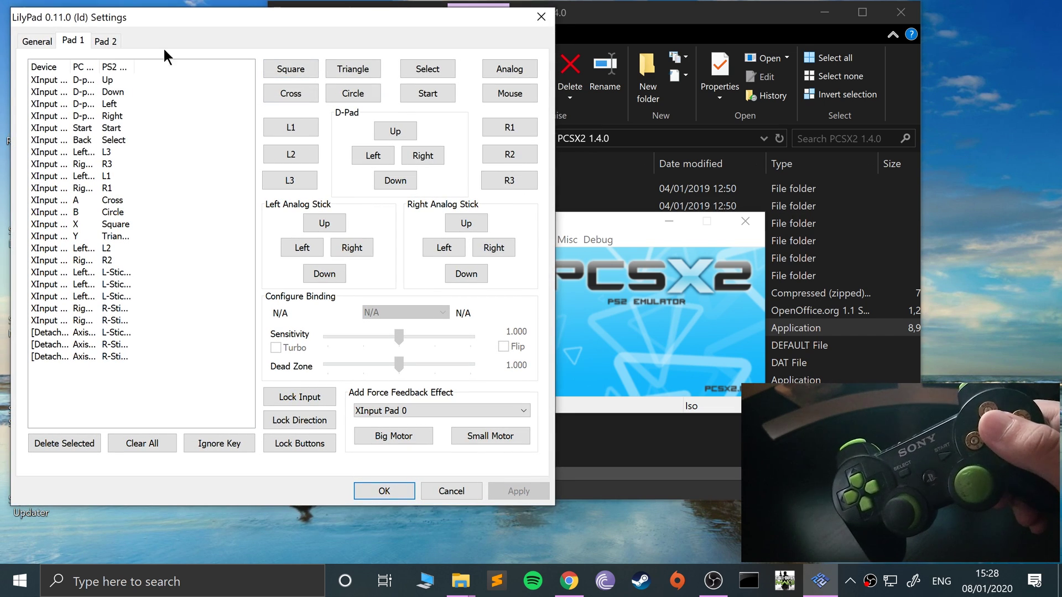
{"action": "left_click", "coordinate": [148, 443]}
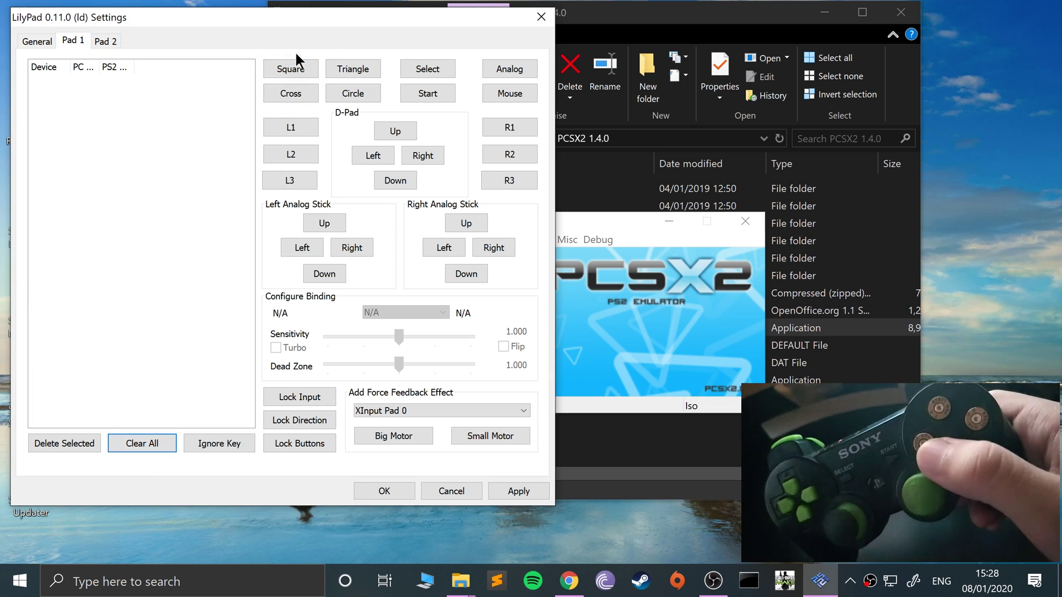
Bind the controller's face buttons to Square, Triangle, Cross and Circle, and its menu buttons to Start and Select, on Pad 1.
{"action": "left_click", "coordinate": [286, 67]}
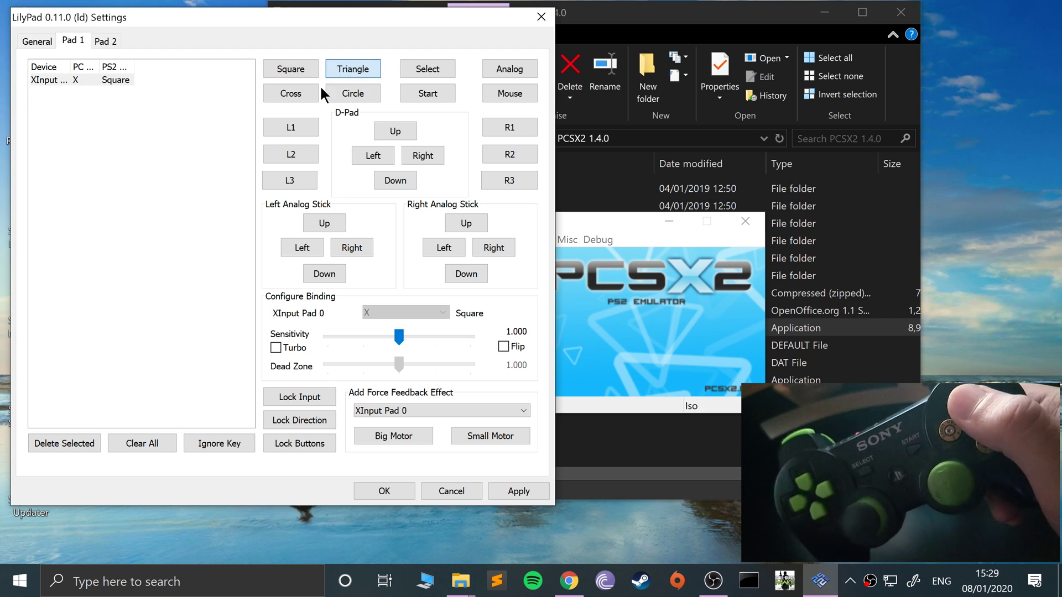
{"action": "left_click", "coordinate": [352, 78]}
{"action": "left_click", "coordinate": [278, 91]}
{"action": "left_click", "coordinate": [353, 96]}
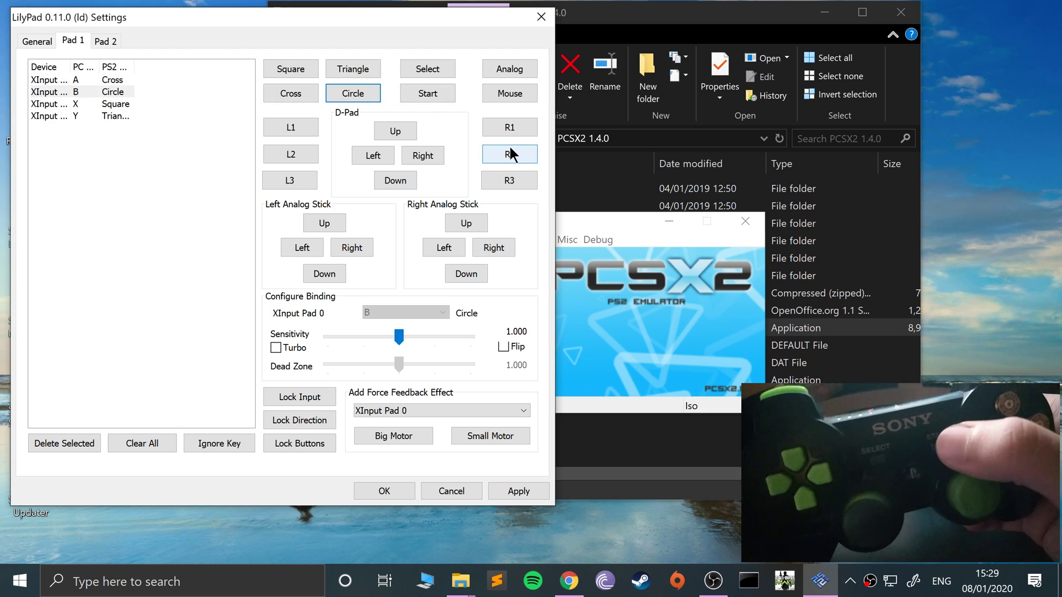
{"action": "left_click", "coordinate": [429, 93]}
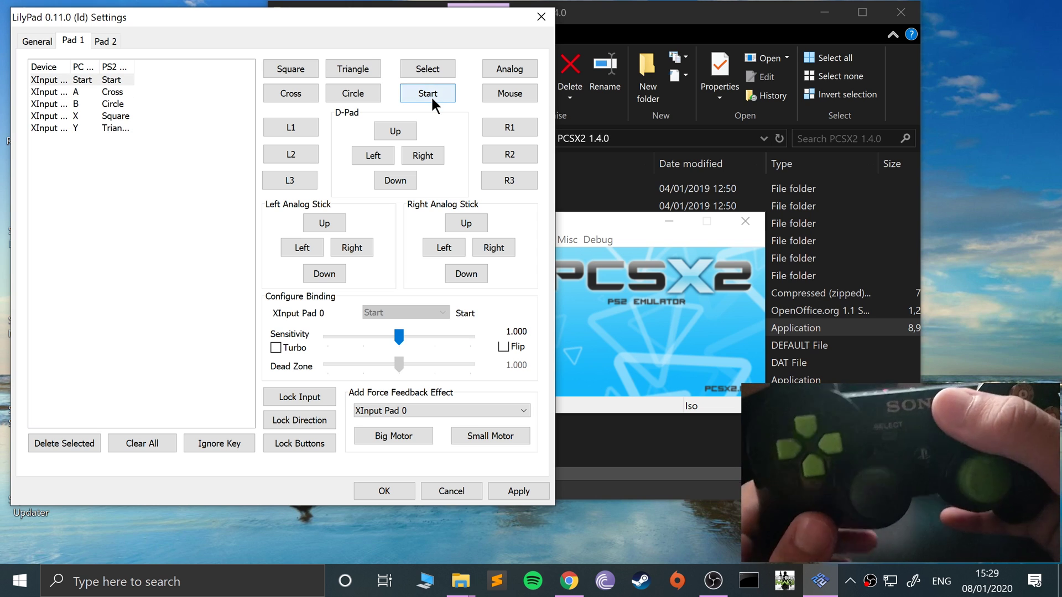
{"action": "left_click", "coordinate": [413, 65]}
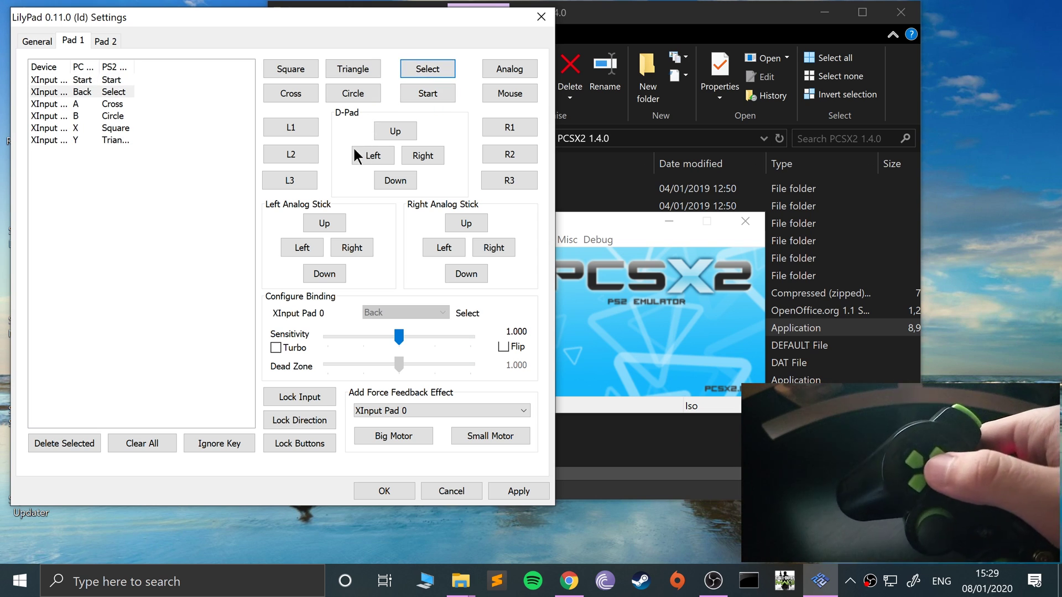
Bind the controller's D-pad directions to Up, Down, Left and Right in the D-Pad group of Pad 1.
{"action": "left_click", "coordinate": [397, 134]}
{"action": "left_click", "coordinate": [390, 175]}
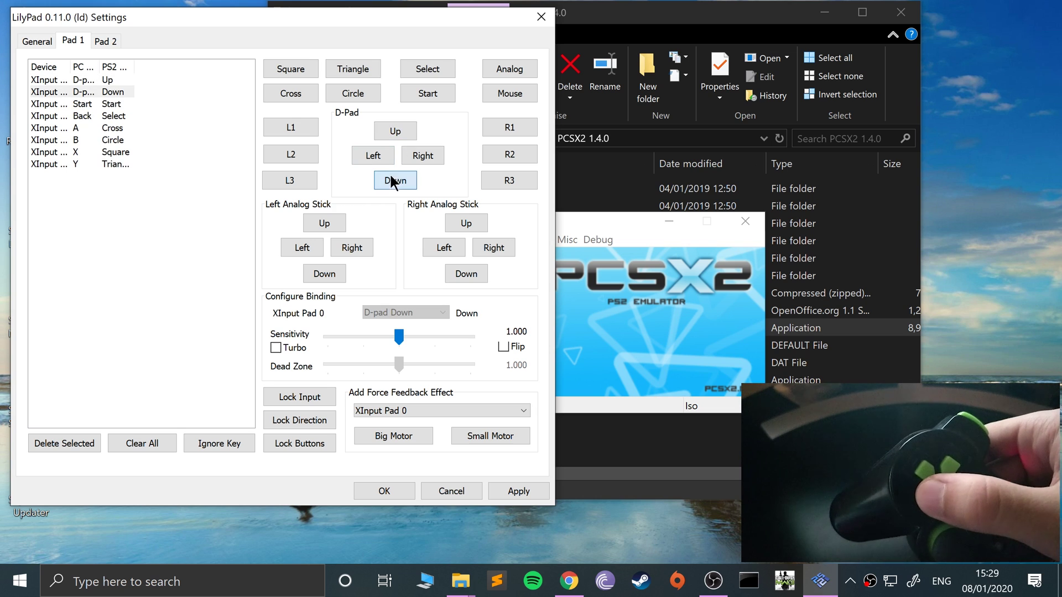
{"action": "left_click", "coordinate": [379, 151]}
{"action": "left_click", "coordinate": [413, 155]}
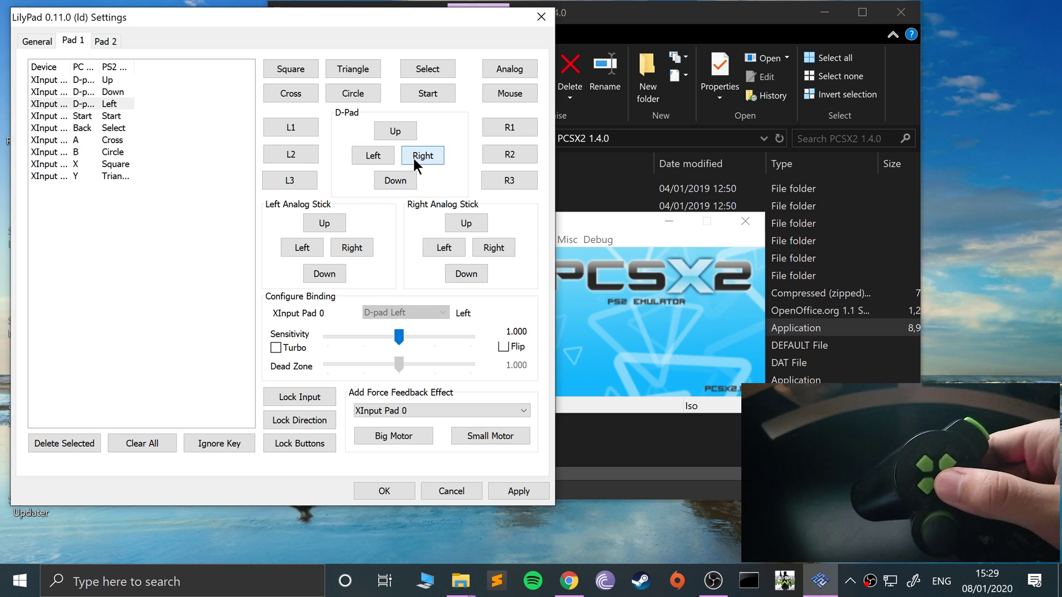
Bind the controller's shoulder buttons, triggers and stick presses to L1, L2, R1, R2, R3 and L3 on Pad 1.
{"action": "left_click", "coordinate": [279, 128]}
{"action": "left_click", "coordinate": [277, 153]}
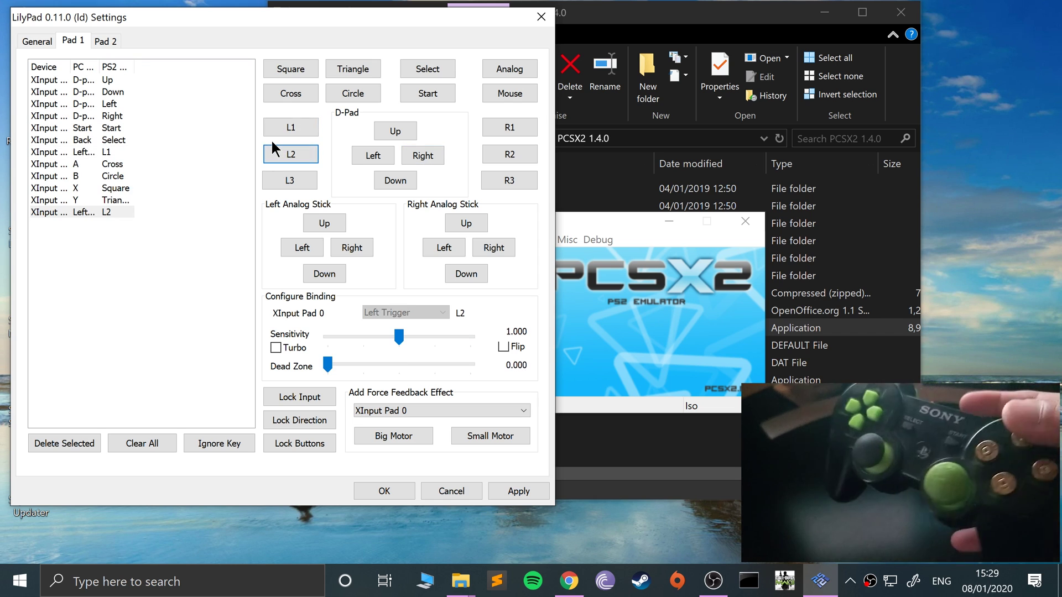
{"action": "left_click", "coordinate": [517, 131]}
{"action": "left_click", "coordinate": [509, 155]}
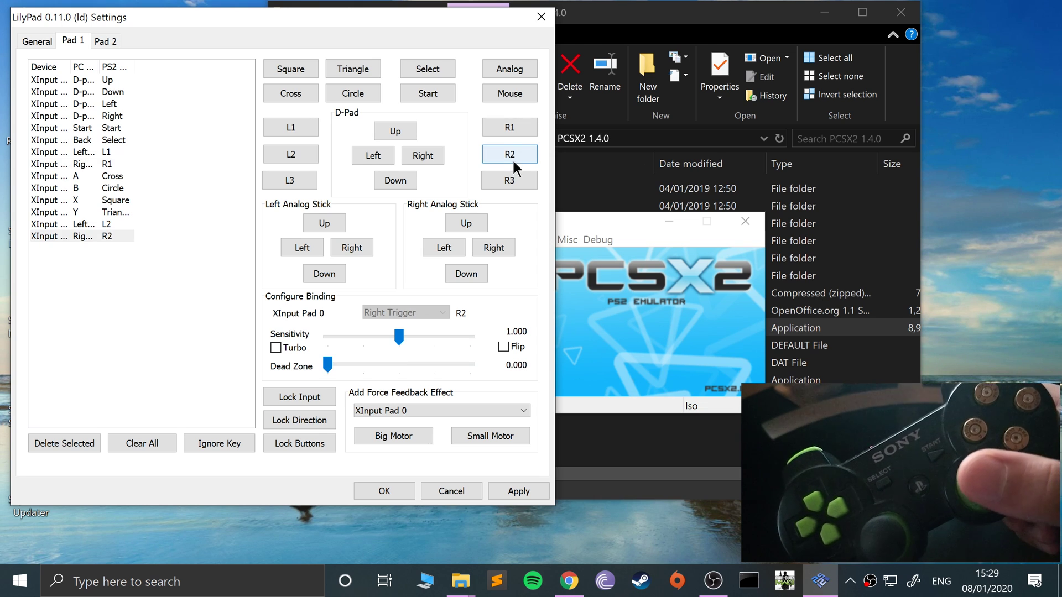
{"action": "left_click", "coordinate": [513, 179]}
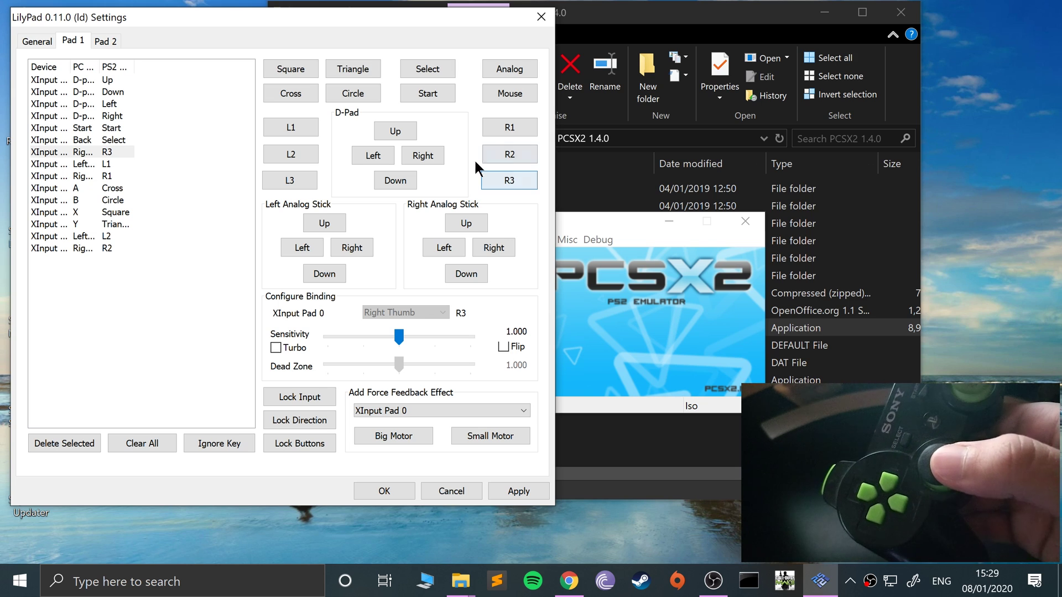
{"action": "left_click", "coordinate": [279, 184]}
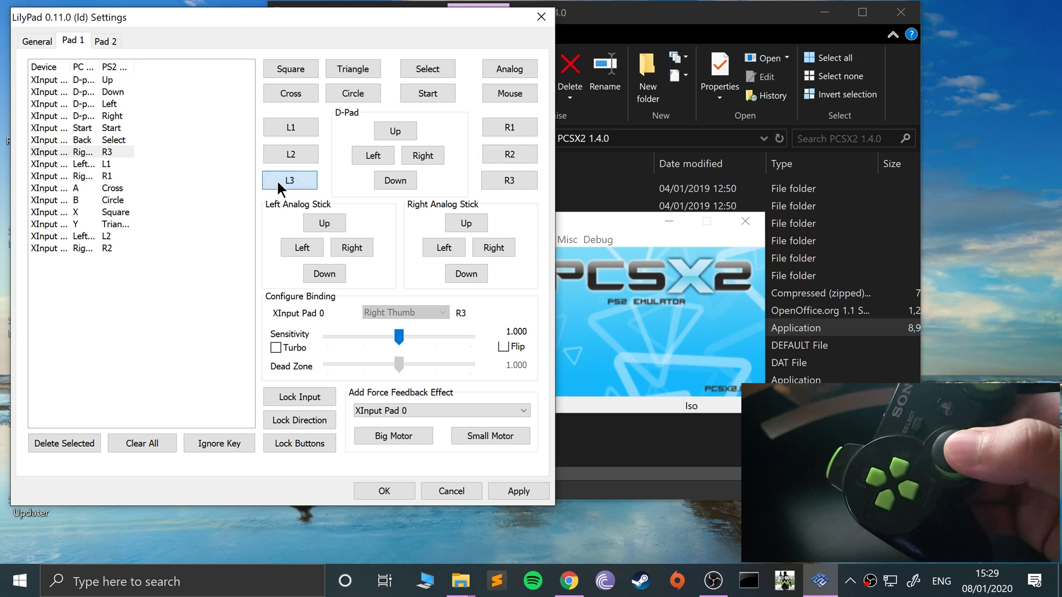
Bind the controller's left stick movements to Up, Left, Right and Down of the Left Analog Stick.
{"action": "left_click", "coordinate": [318, 220]}
{"action": "left_click", "coordinate": [317, 247]}
{"action": "left_click", "coordinate": [339, 245]}
{"action": "left_click", "coordinate": [318, 275]}
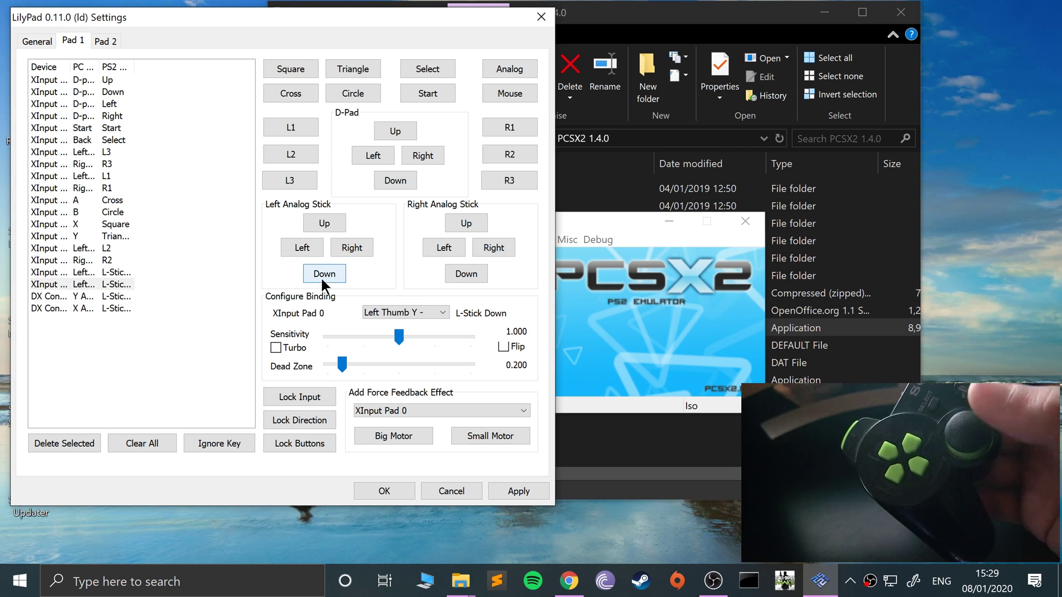
Bind the controller's right stick movements to Up, Left, Right and Down of the Right Analog Stick.
{"action": "left_click", "coordinate": [475, 228]}
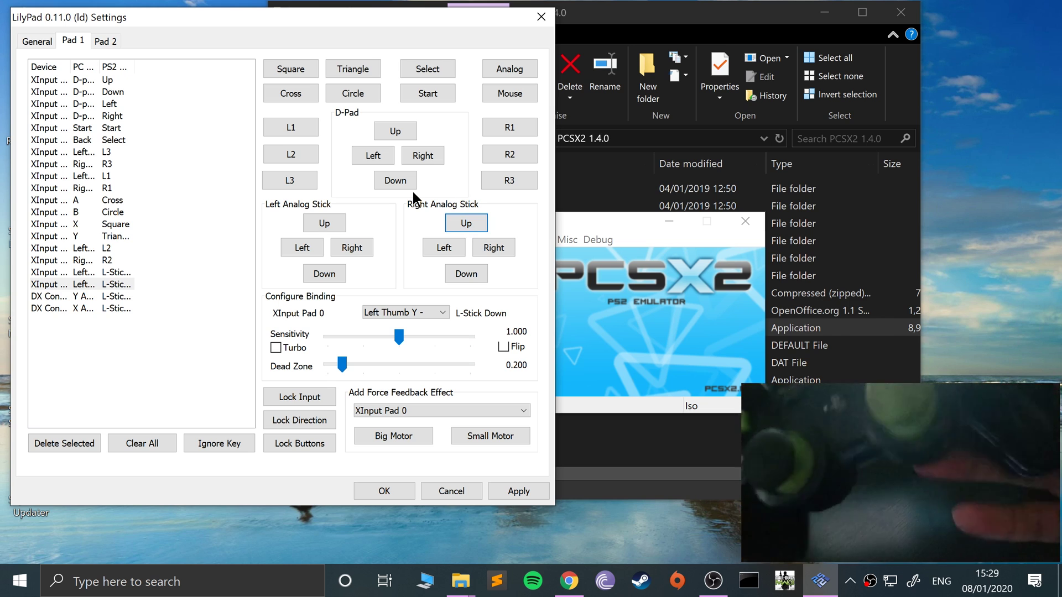
{"action": "left_click", "coordinate": [438, 249]}
{"action": "left_click", "coordinate": [506, 248]}
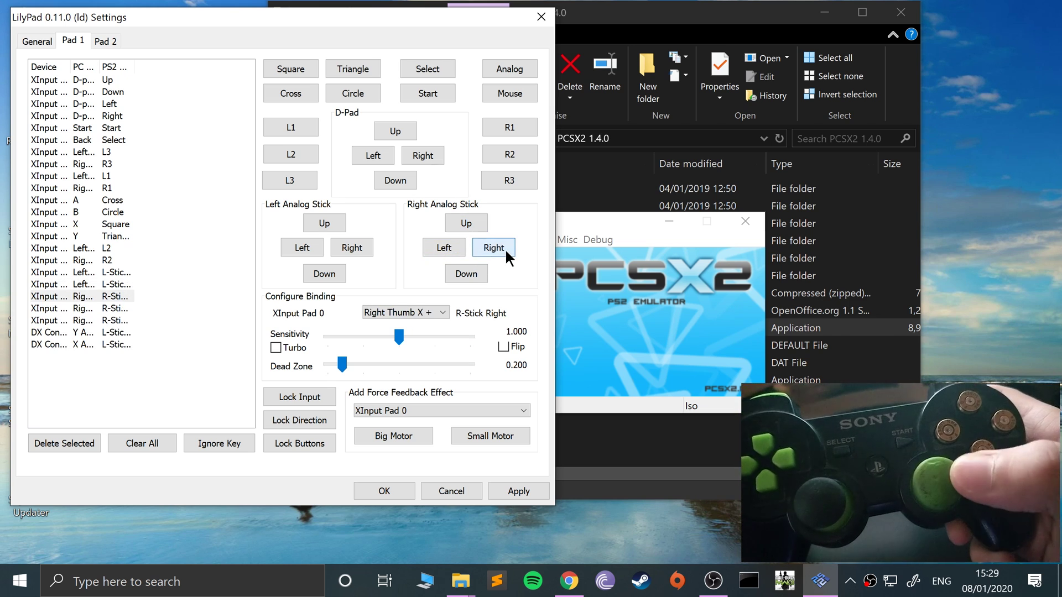
{"action": "left_click", "coordinate": [470, 273]}
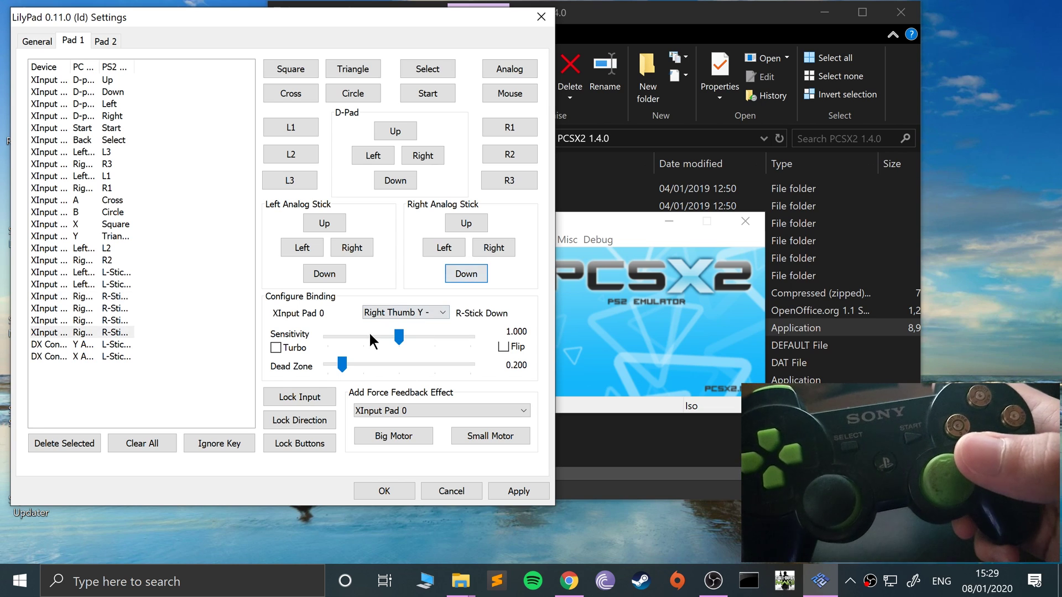
Bind the keyboard's Z key to Analog on Pad 1 and delete that binding again.
{"action": "left_click", "coordinate": [532, 71]}
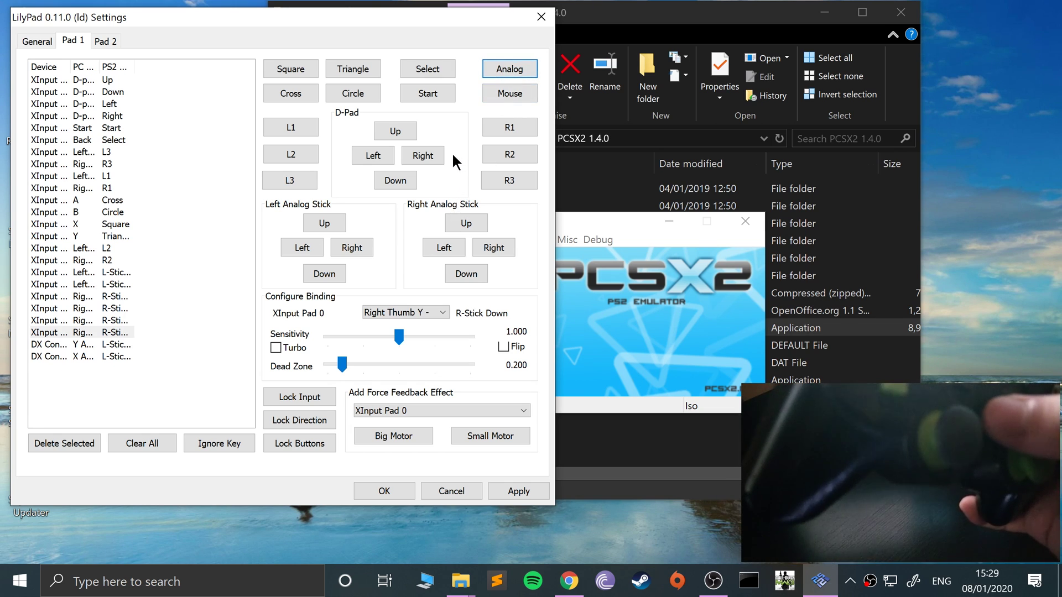
{"action": "key", "text": "z"}
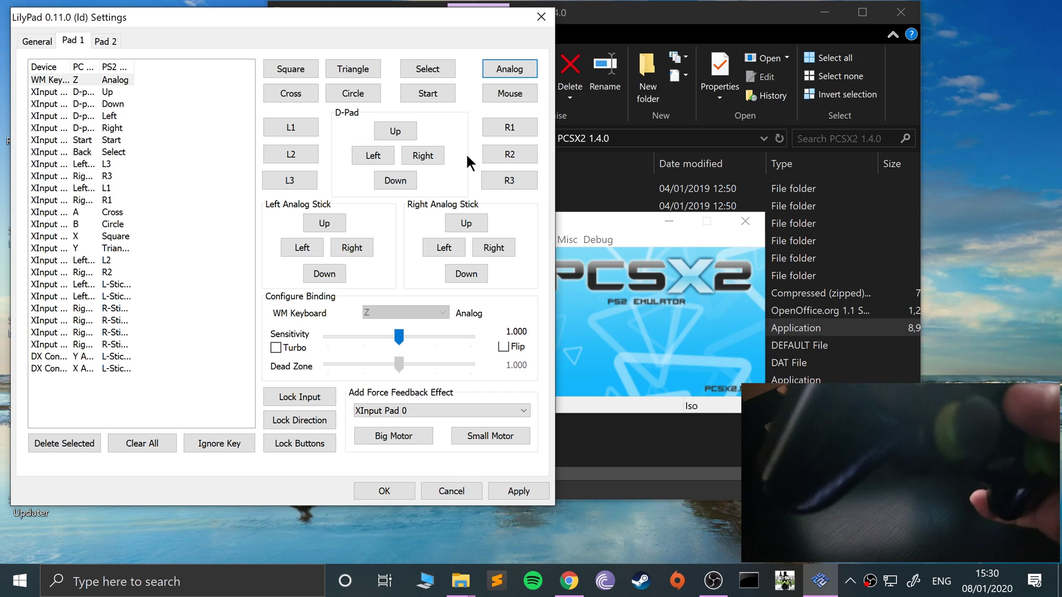
{"action": "left_click", "coordinate": [99, 80]}
{"action": "left_click", "coordinate": [77, 442]}
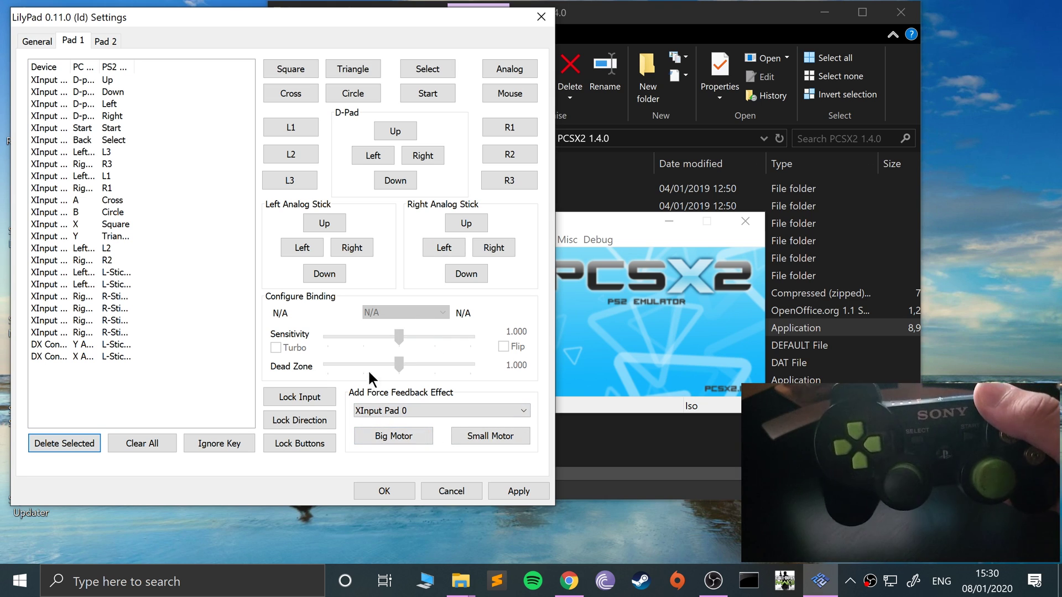
Apply the Pad 1 bindings and close the controller plugin settings.
{"action": "left_click", "coordinate": [503, 495]}
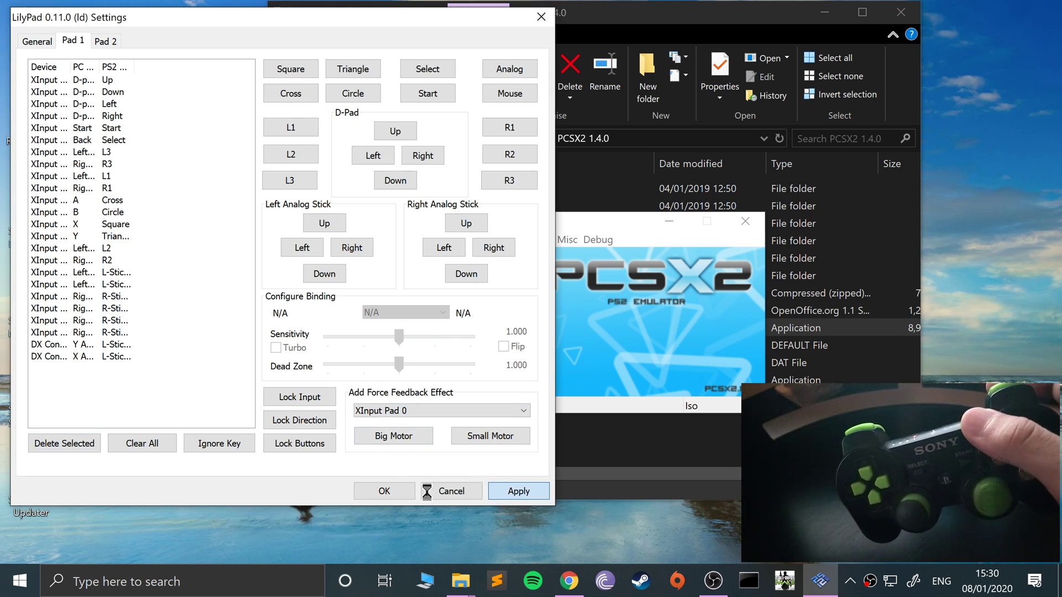
{"action": "left_click", "coordinate": [400, 487]}
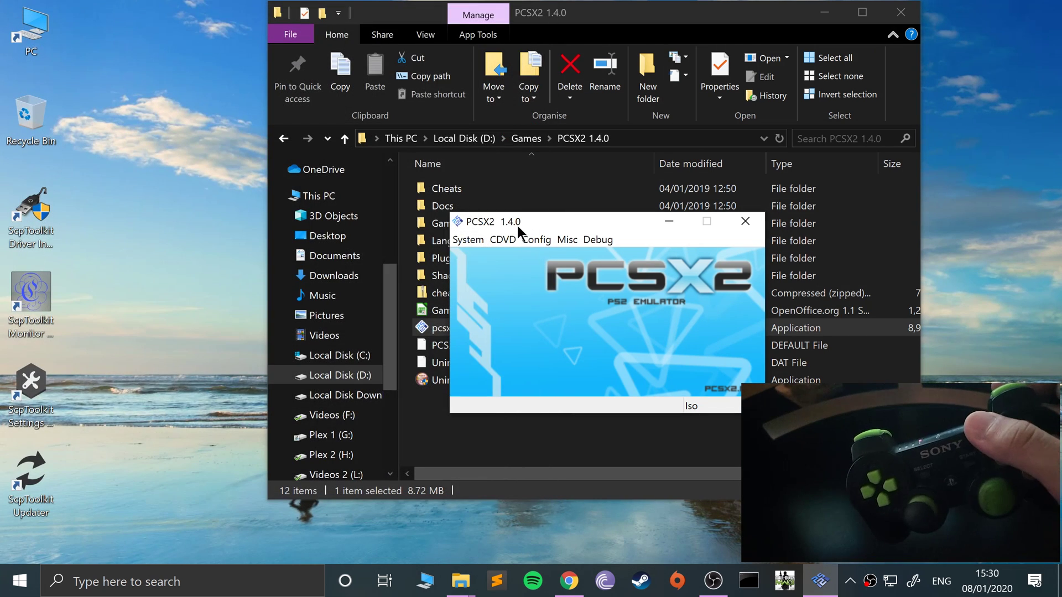
Boot the Tekken 4 ISO, test the controller in the game, and return to the emulator's main window.
{"action": "left_click", "coordinate": [467, 240]}
{"action": "left_click", "coordinate": [467, 240]}
{"action": "left_click", "coordinate": [475, 239]}
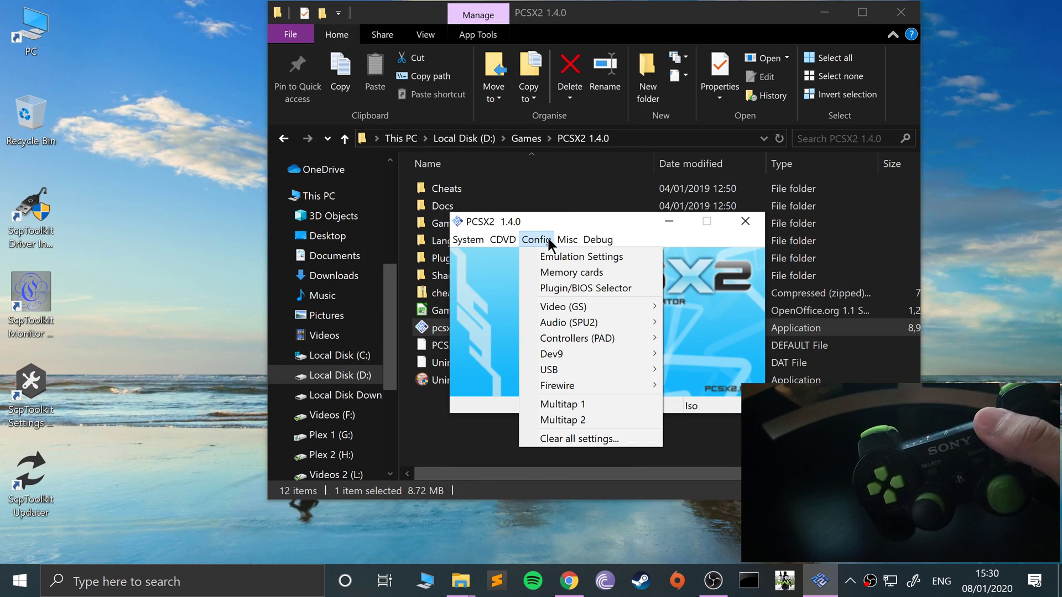
{"action": "mouse_move", "coordinate": [500, 236]}
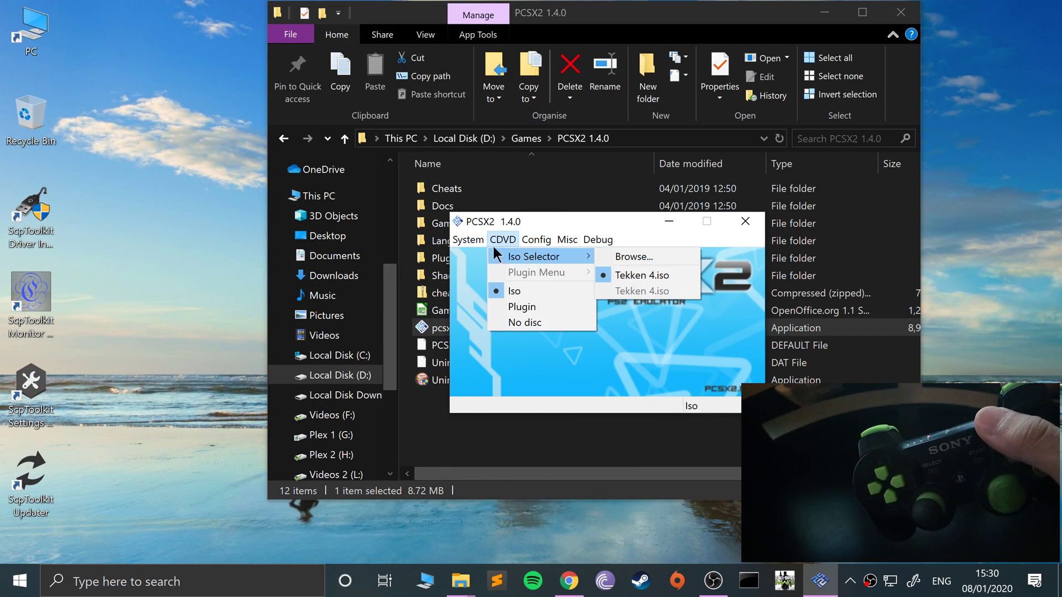
{"action": "mouse_move", "coordinate": [468, 240]}
{"action": "left_click", "coordinate": [473, 273]}
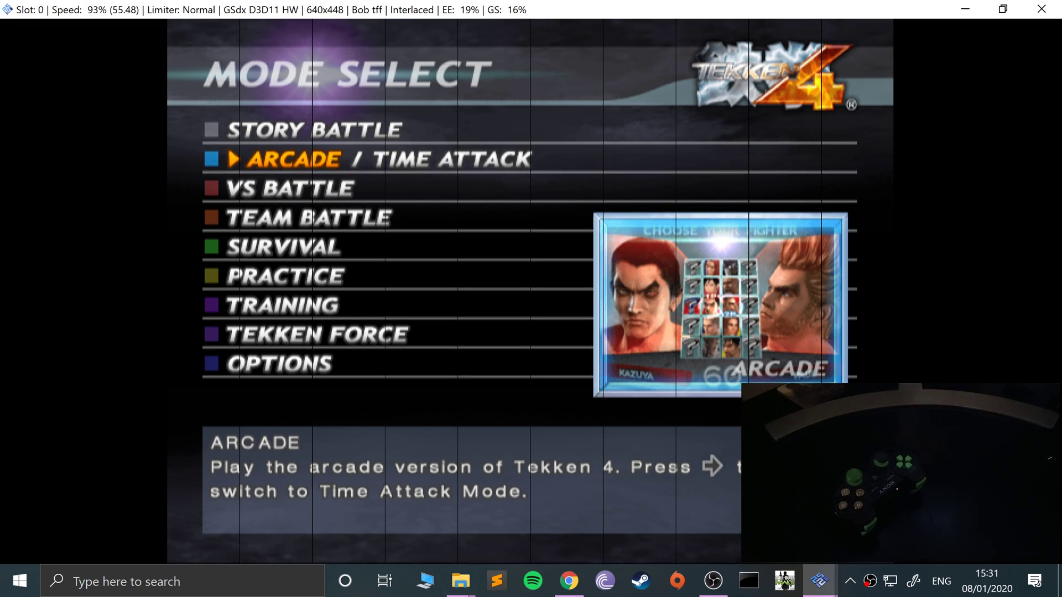
{"action": "key", "text": "Escape"}
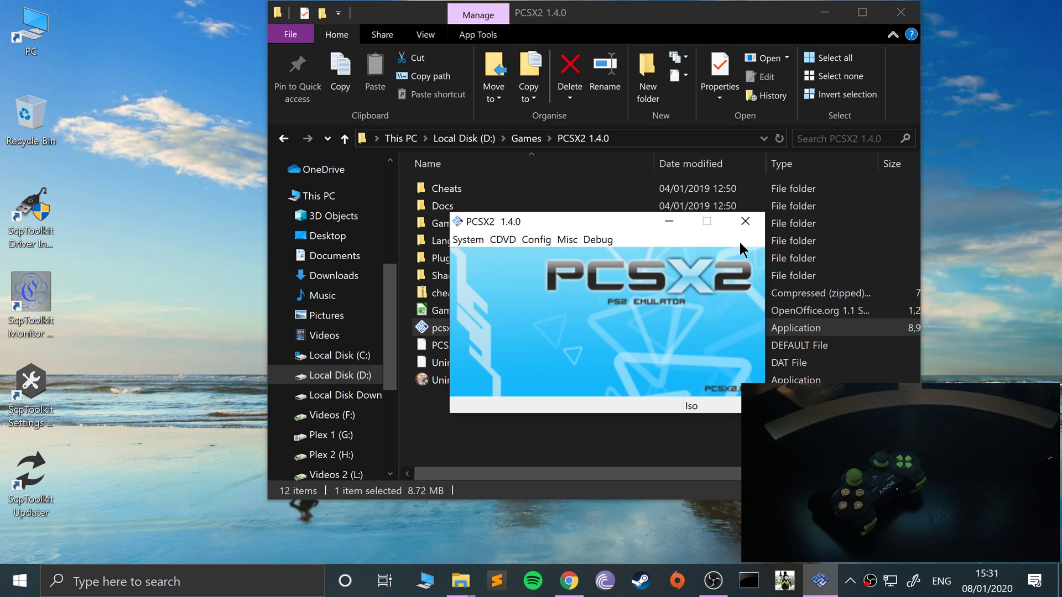
{"action": "left_click", "coordinate": [535, 242]}
{"action": "mouse_move", "coordinate": [564, 340]}
{"action": "key", "text": "Escape"}
{"action": "key", "text": "Escape"}
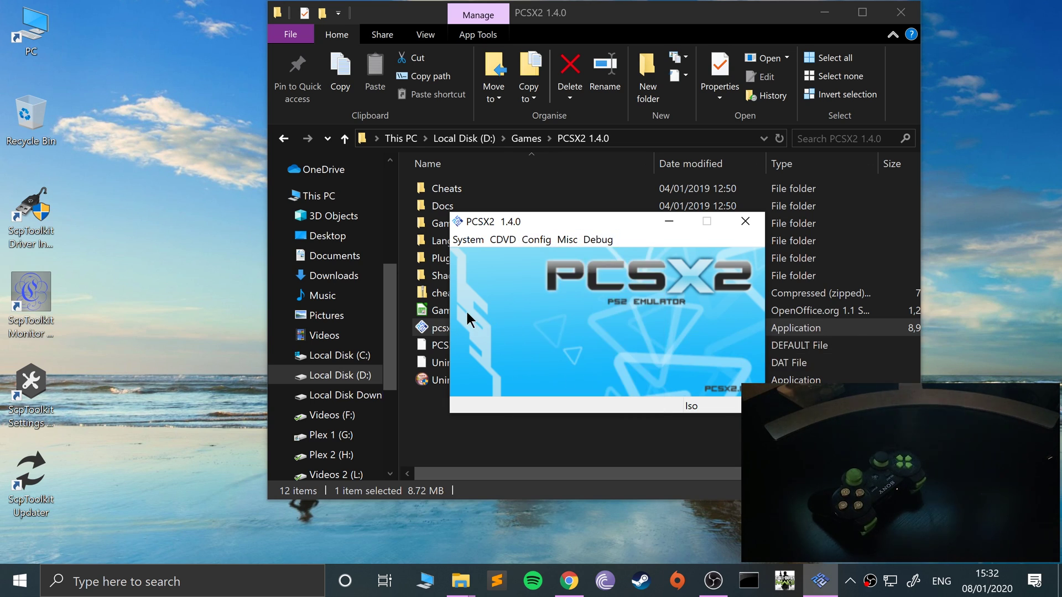